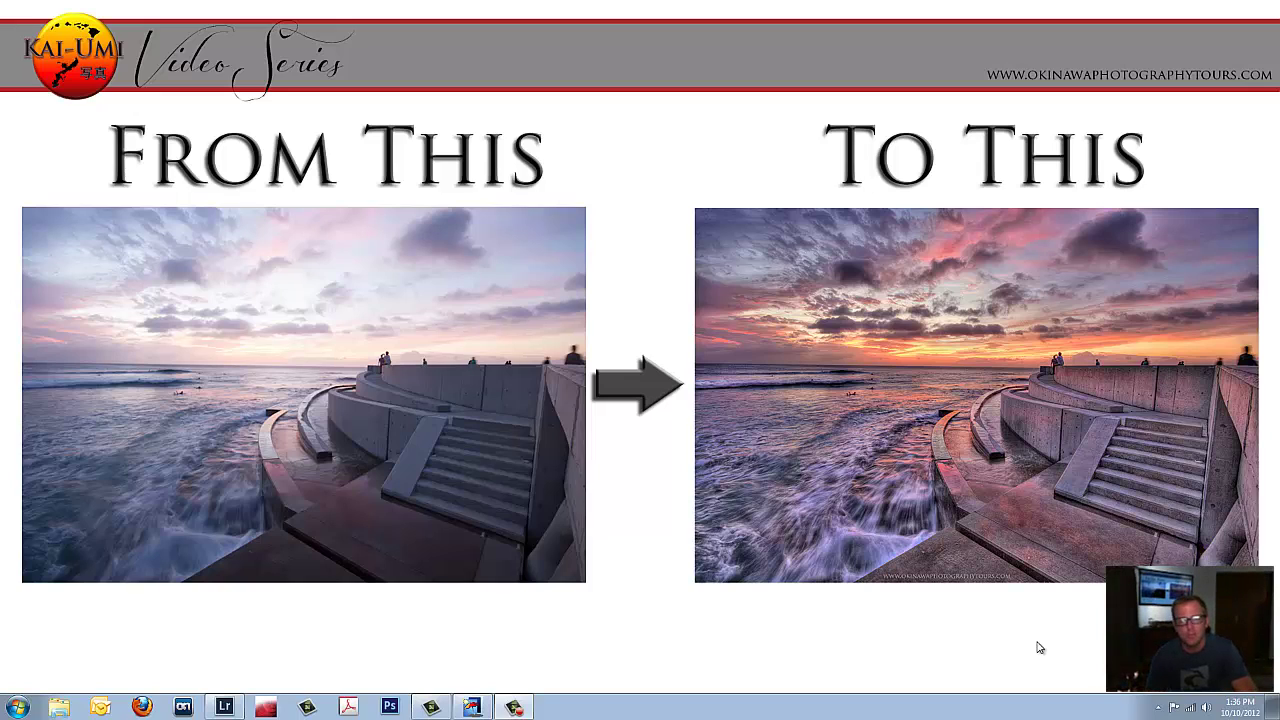
Bring Lightroom to the front, showing the seaside RAW photo _MG_9627.CR2 in Develop
{"action": "left_click", "coordinate": [238, 710]}
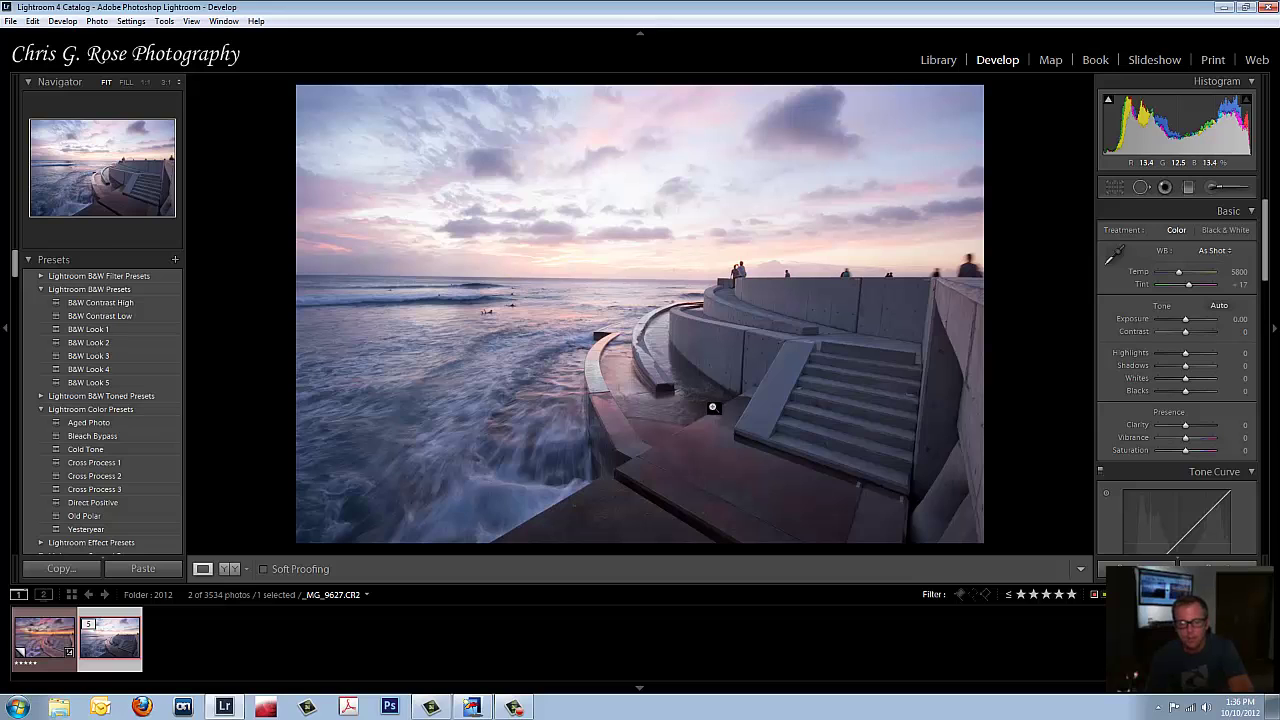
{"action": "left_click", "coordinate": [67, 647]}
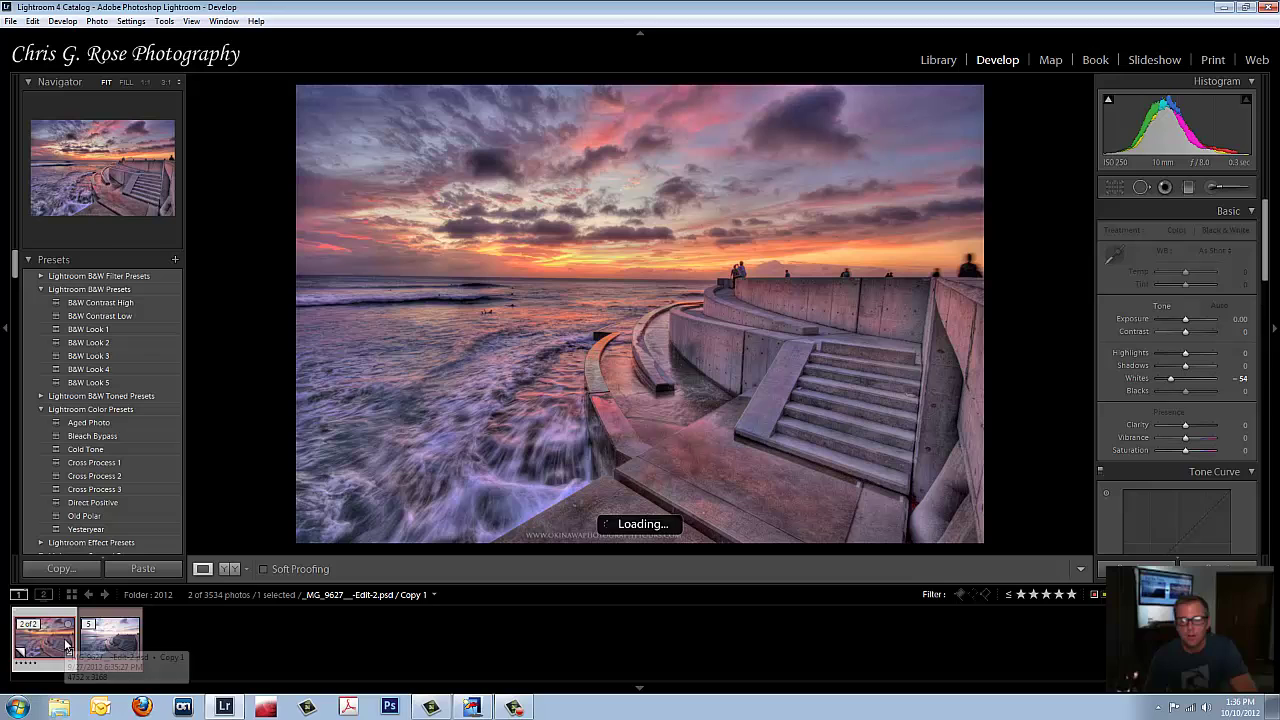
{"action": "left_click", "coordinate": [108, 642]}
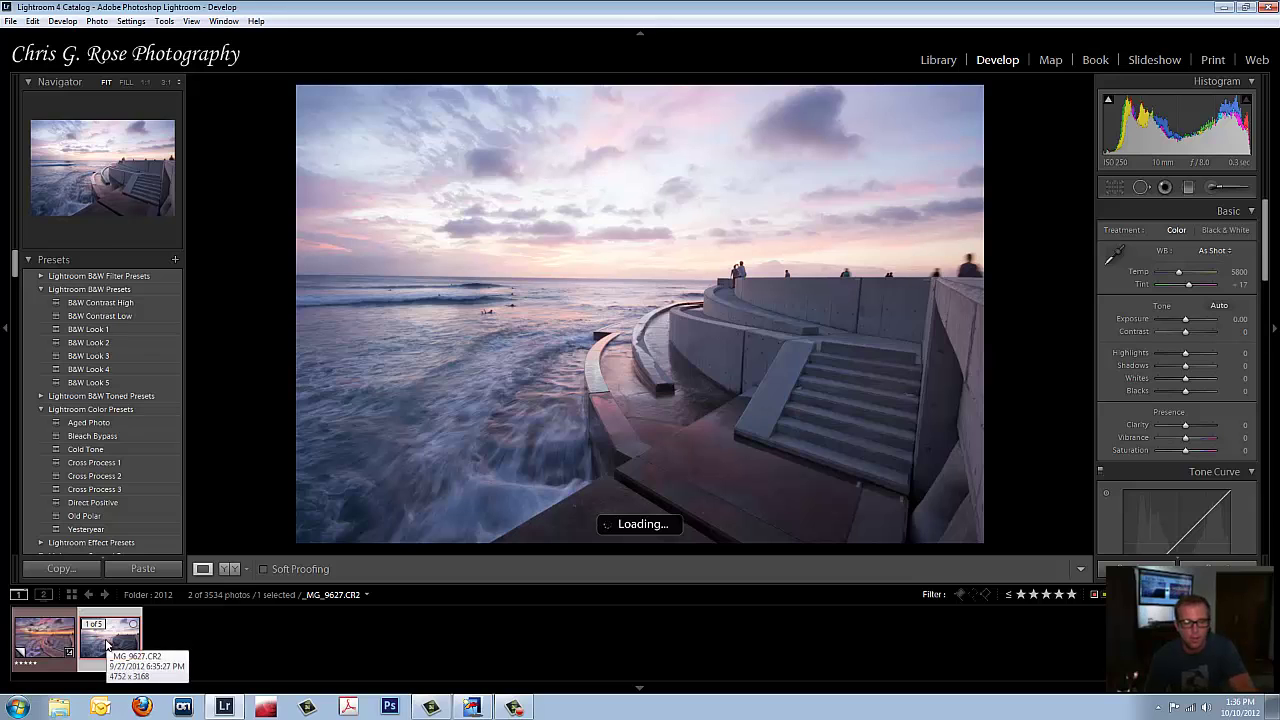
Create two virtual copies of _MG_9627.CR2, Copy 5 and Copy 6, beside the original
{"action": "right_click", "coordinate": [108, 645]}
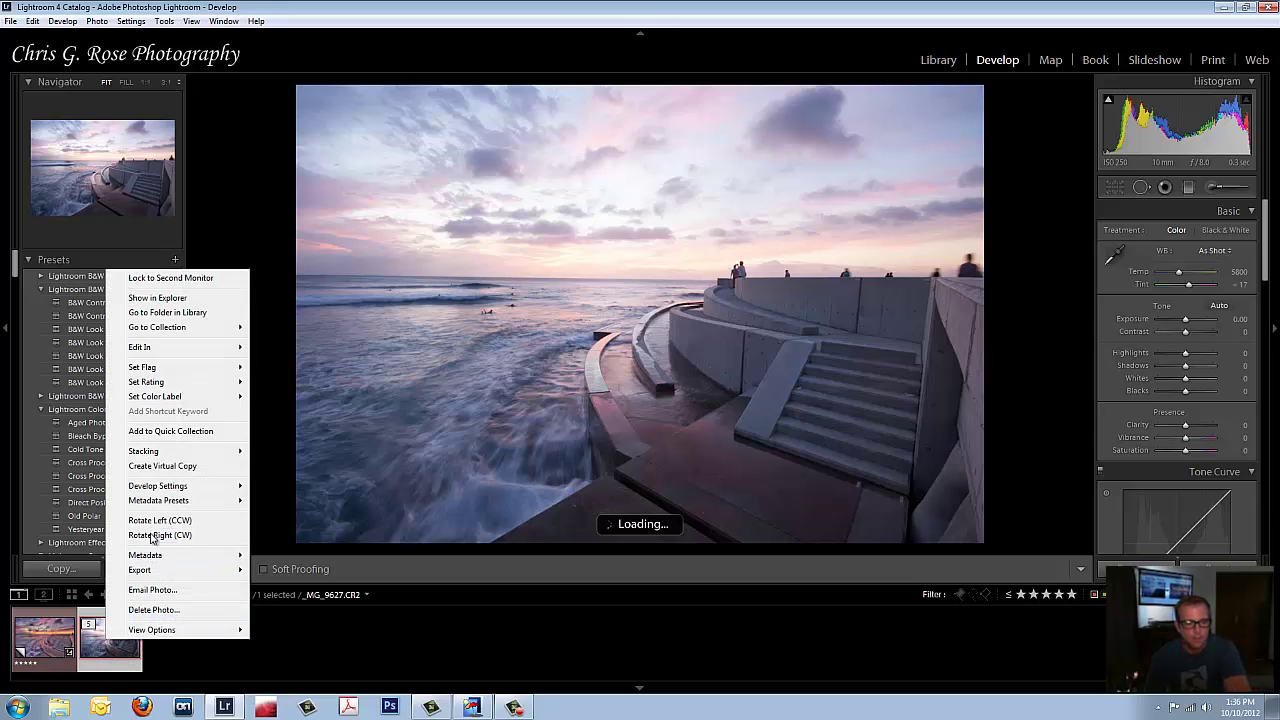
{"action": "left_click", "coordinate": [161, 467]}
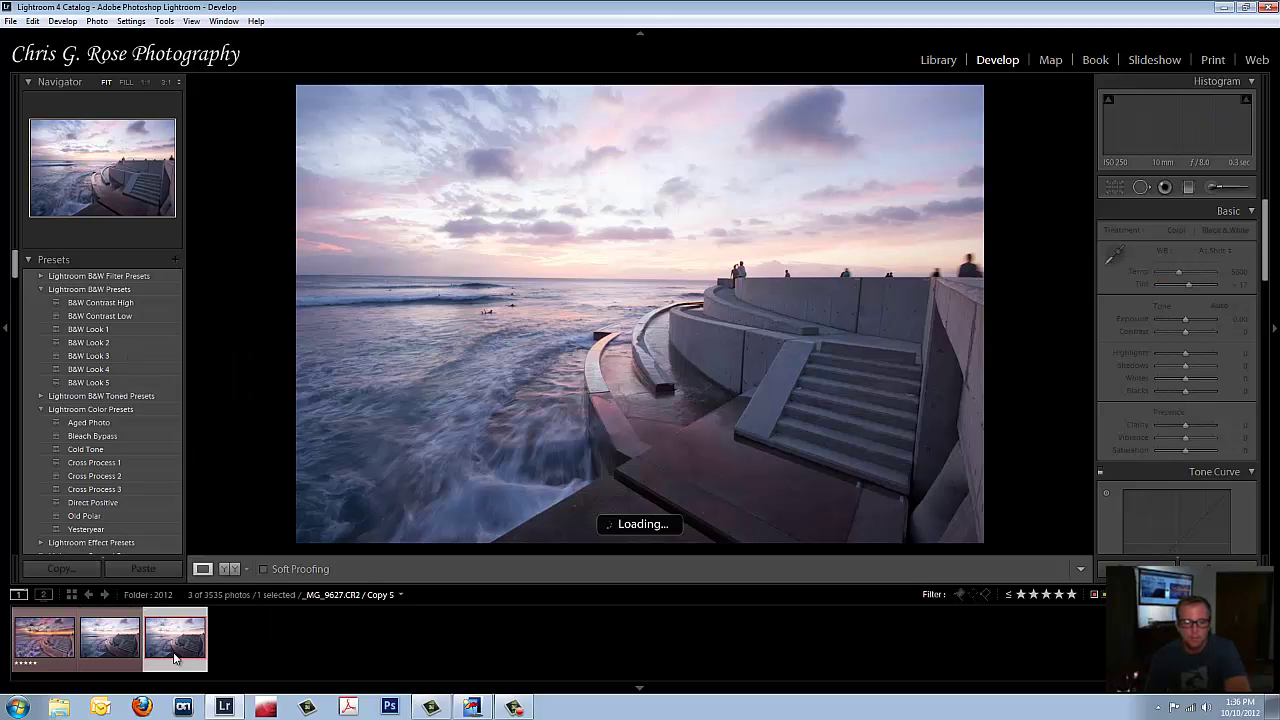
{"action": "right_click", "coordinate": [175, 649]}
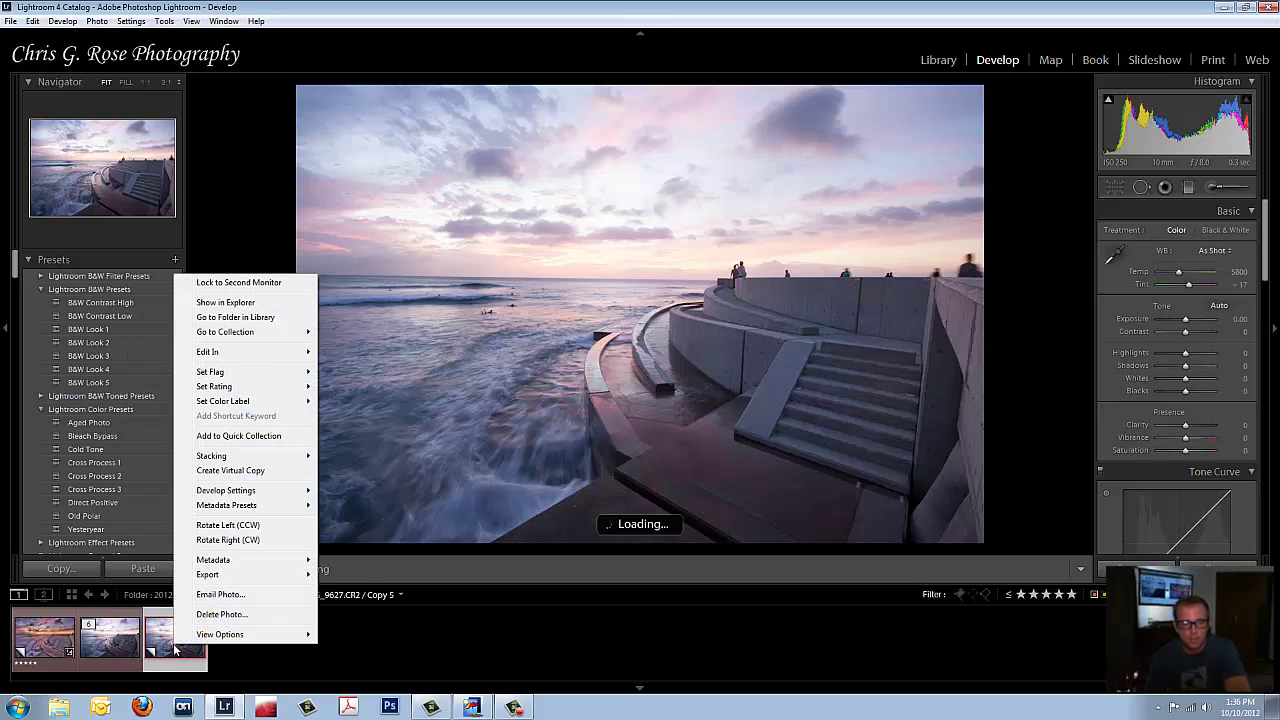
{"action": "left_click", "coordinate": [221, 472]}
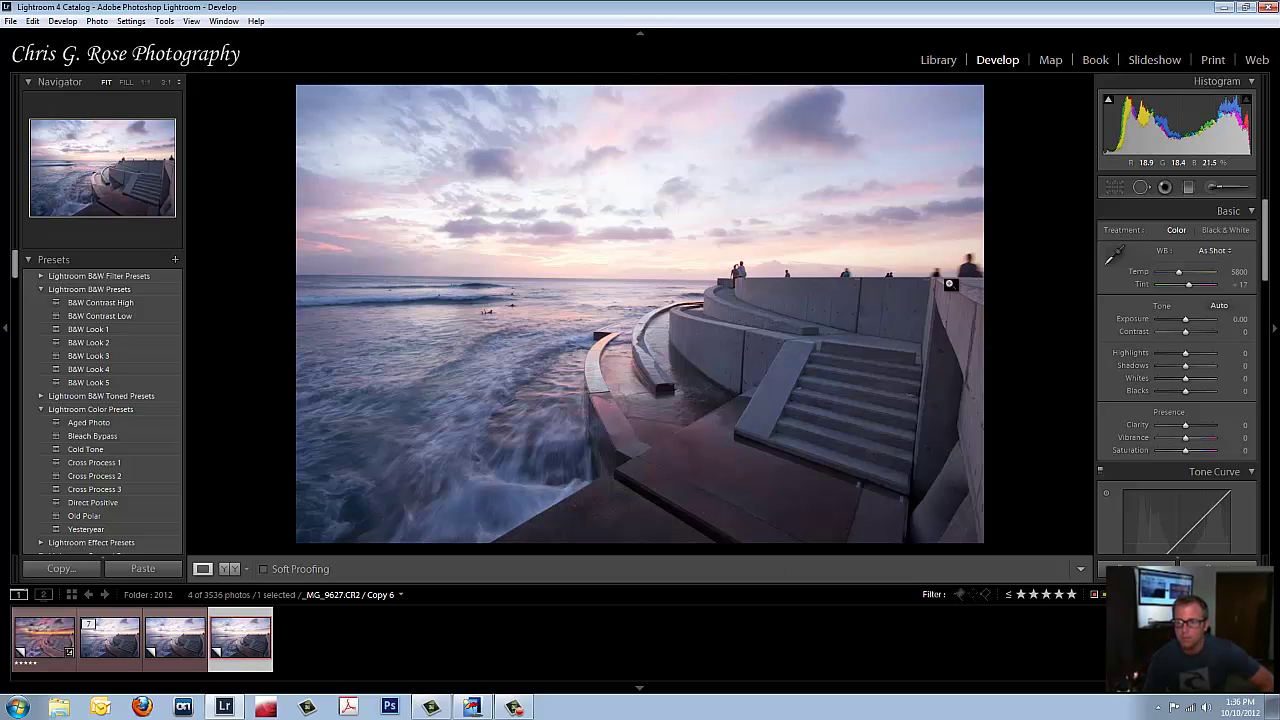
In Library Quick Develop, brighten one virtual copy +1 stop and darken the other -1 stop, then compare
{"action": "left_click", "coordinate": [940, 61]}
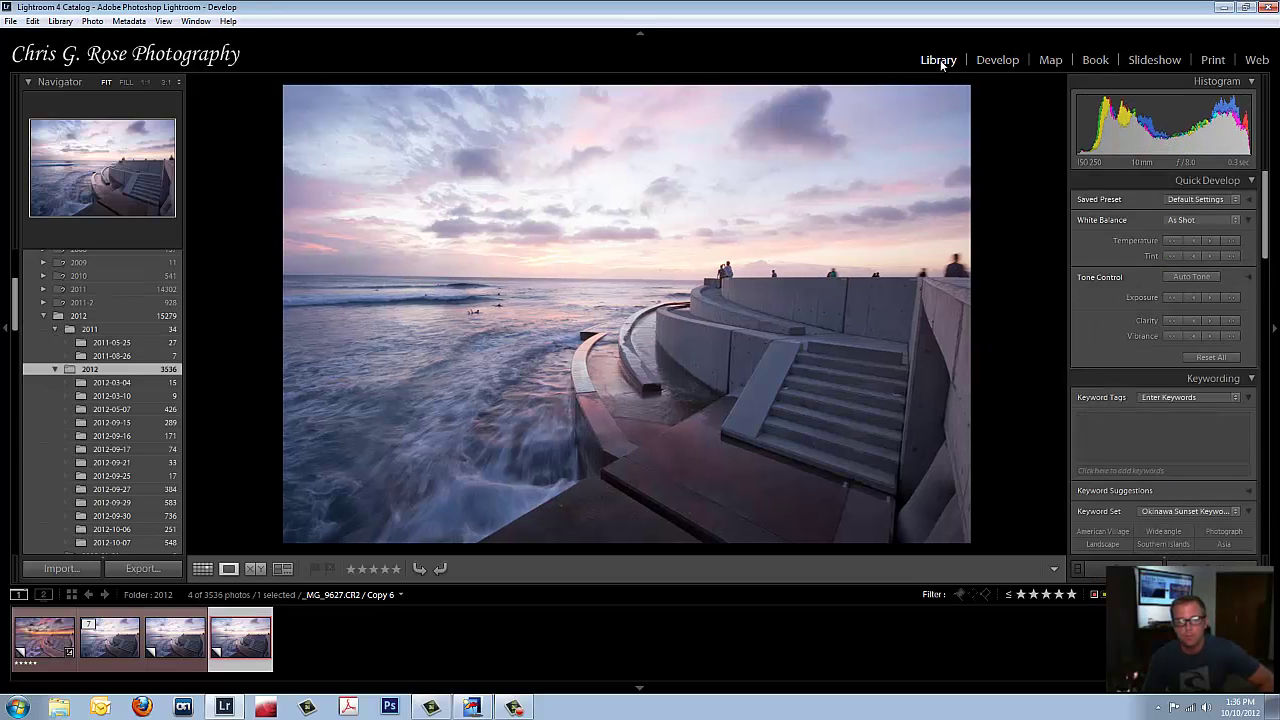
{"action": "left_click", "coordinate": [1231, 300]}
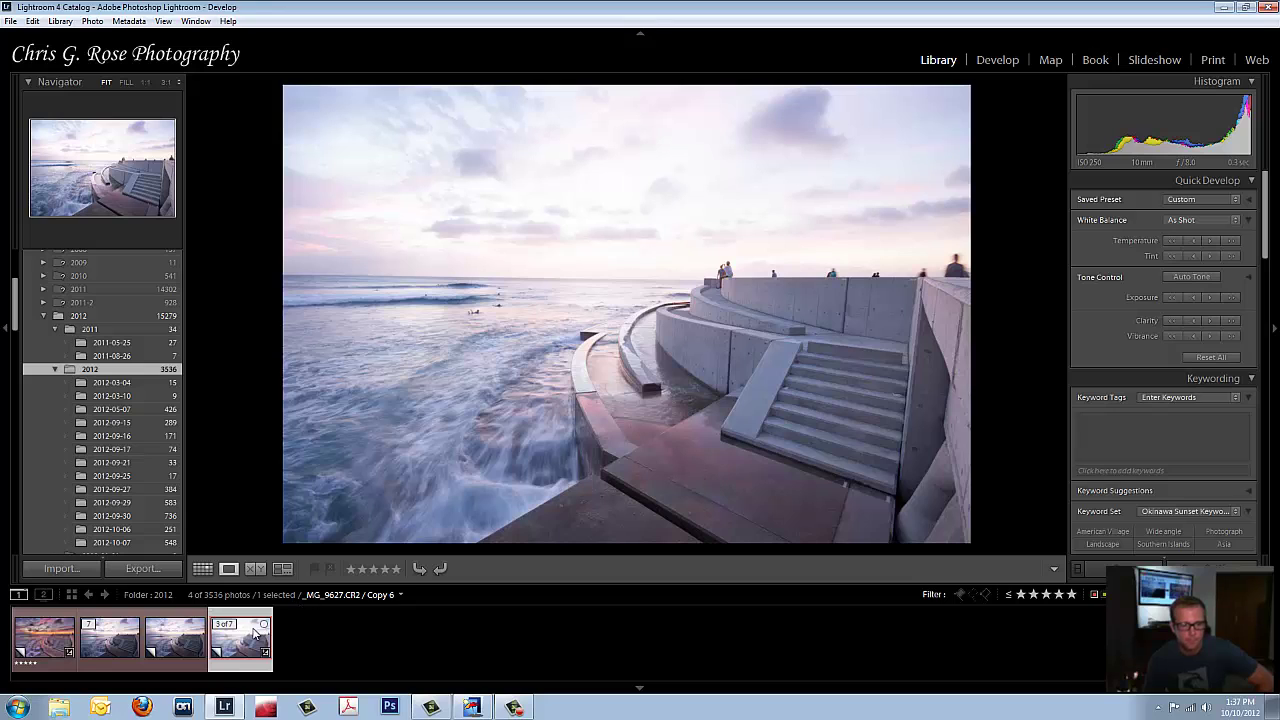
{"action": "left_click", "coordinate": [182, 648]}
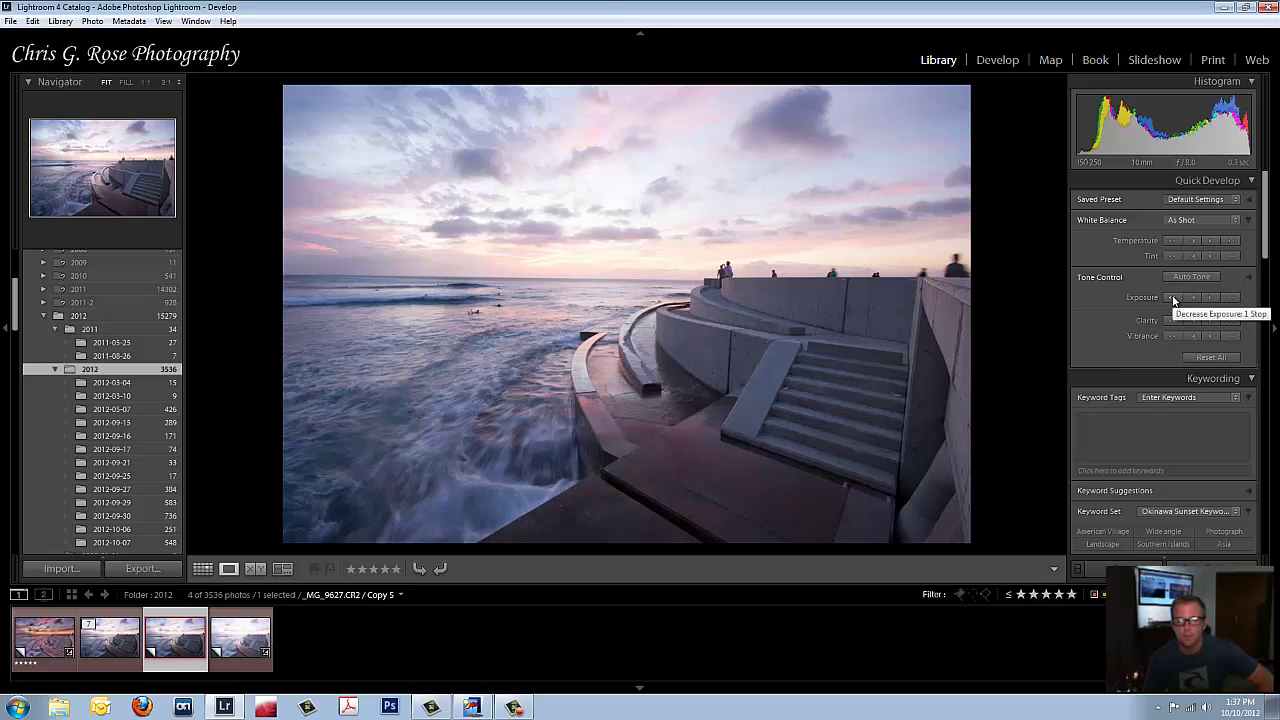
{"action": "left_click", "coordinate": [1174, 298]}
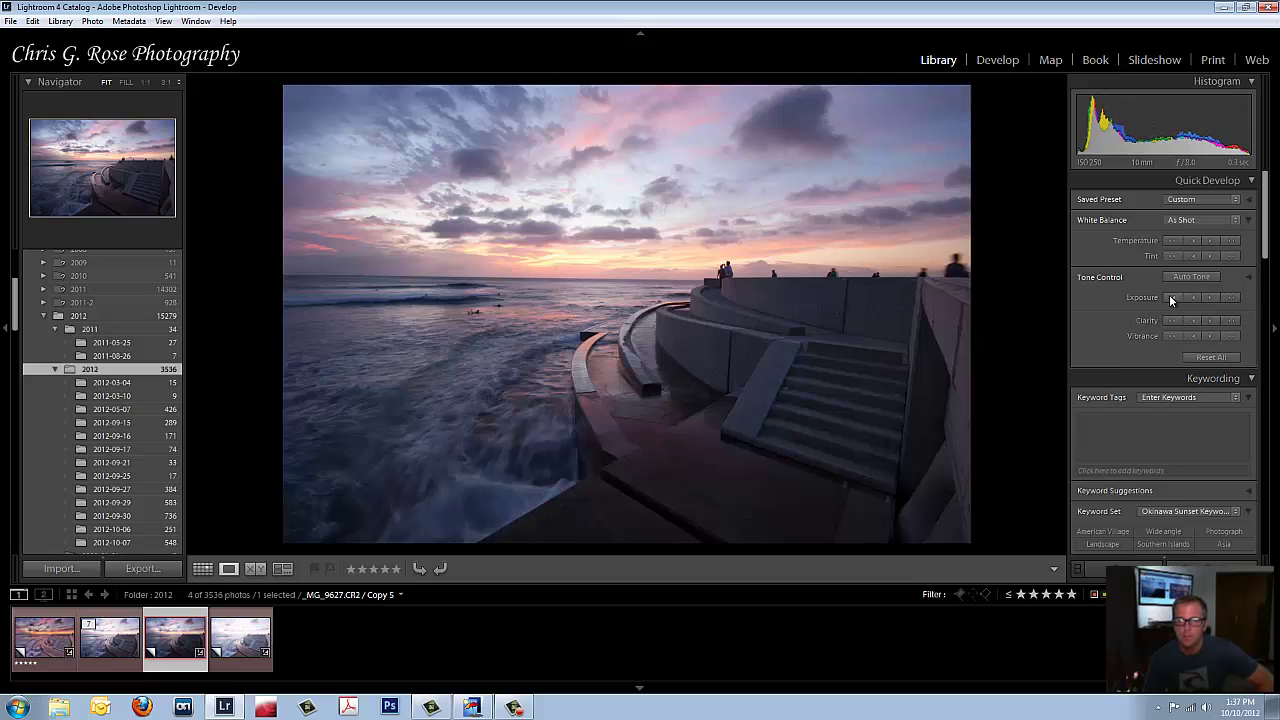
{"action": "left_click", "coordinate": [242, 643]}
{"action": "left_click", "coordinate": [176, 648]}
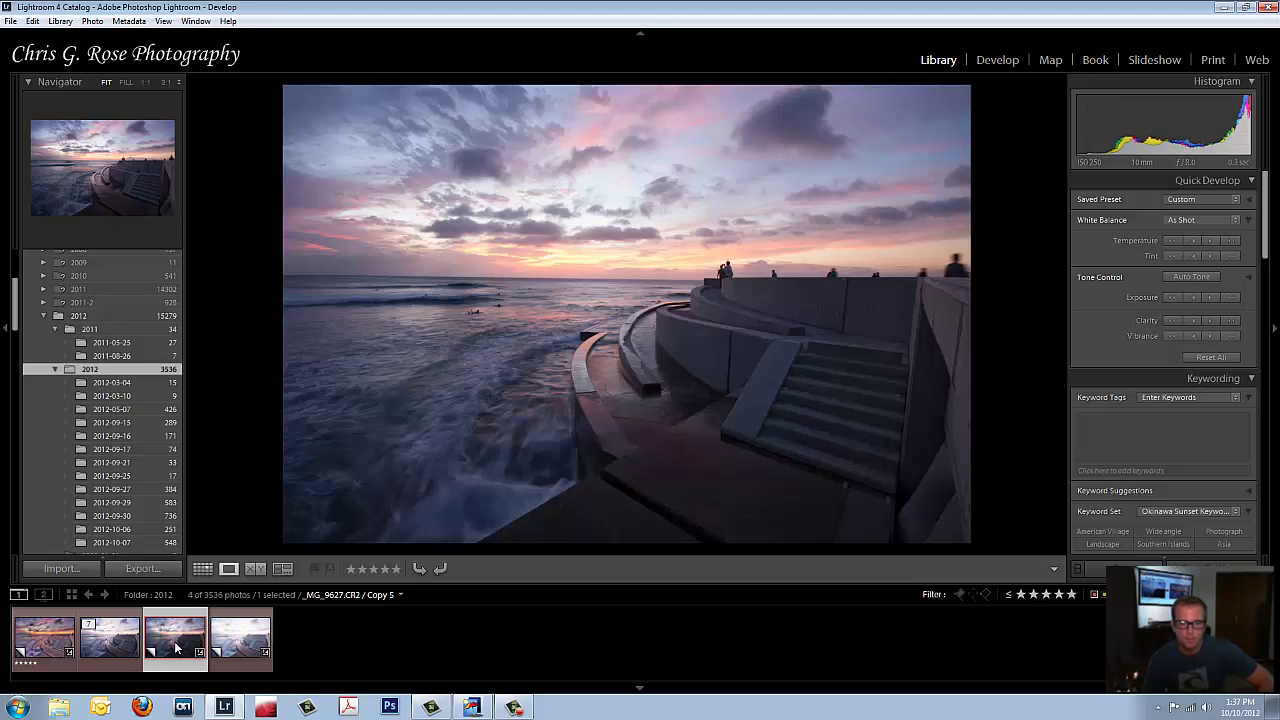
{"action": "left_click", "coordinate": [113, 648]}
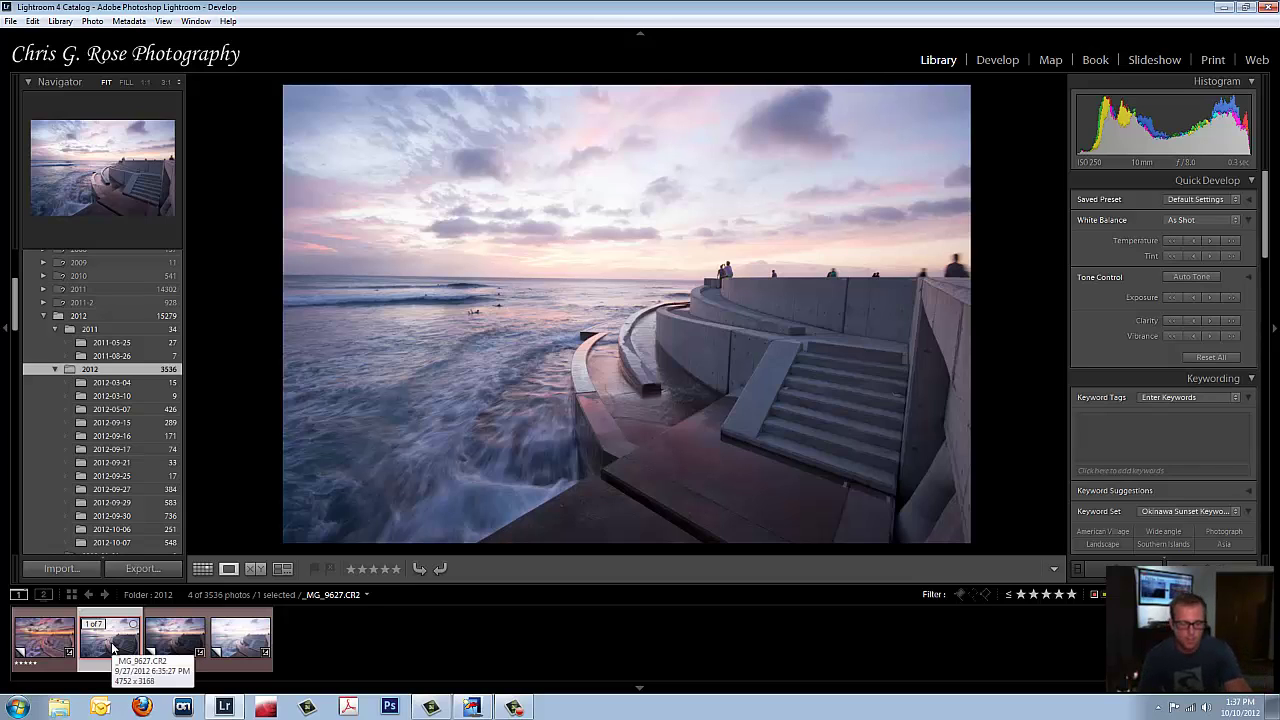
Export the three bracketed versions to Photomatix Pro as 16-bit TIFFs set to re-import
{"action": "left_click", "coordinate": [170, 644]}
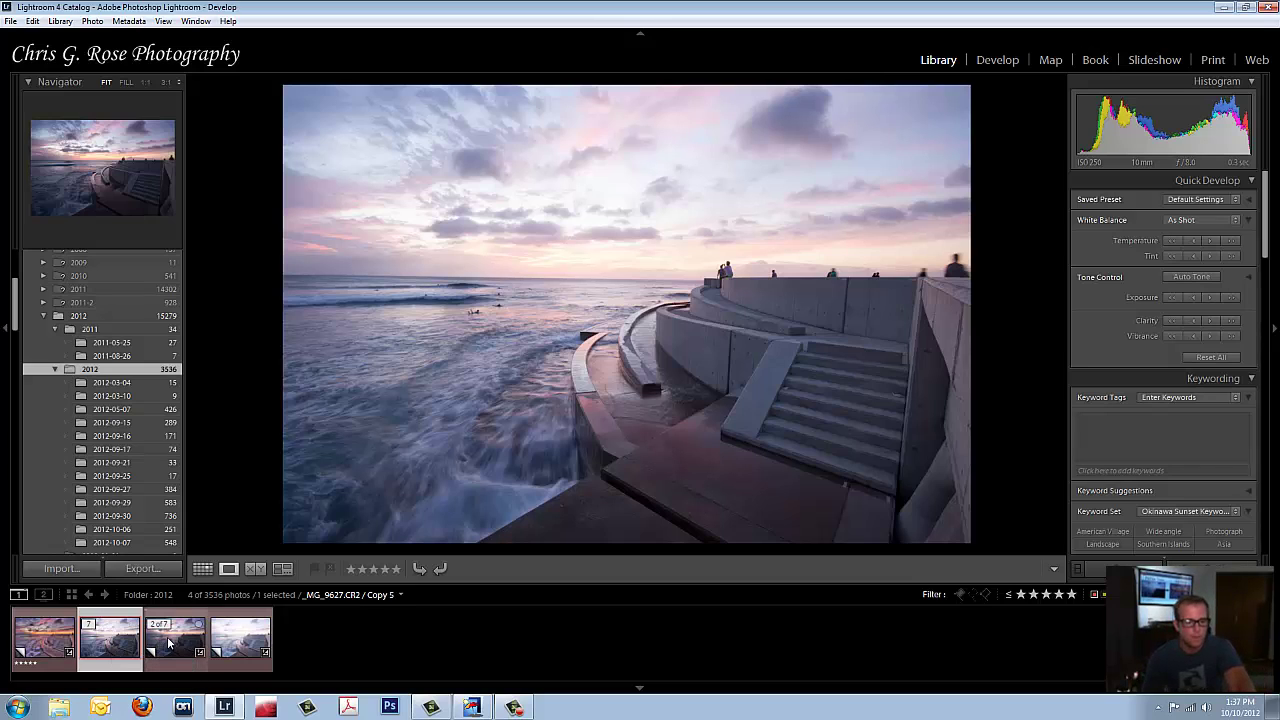
{"action": "left_click", "coordinate": [236, 646], "text": "shift"}
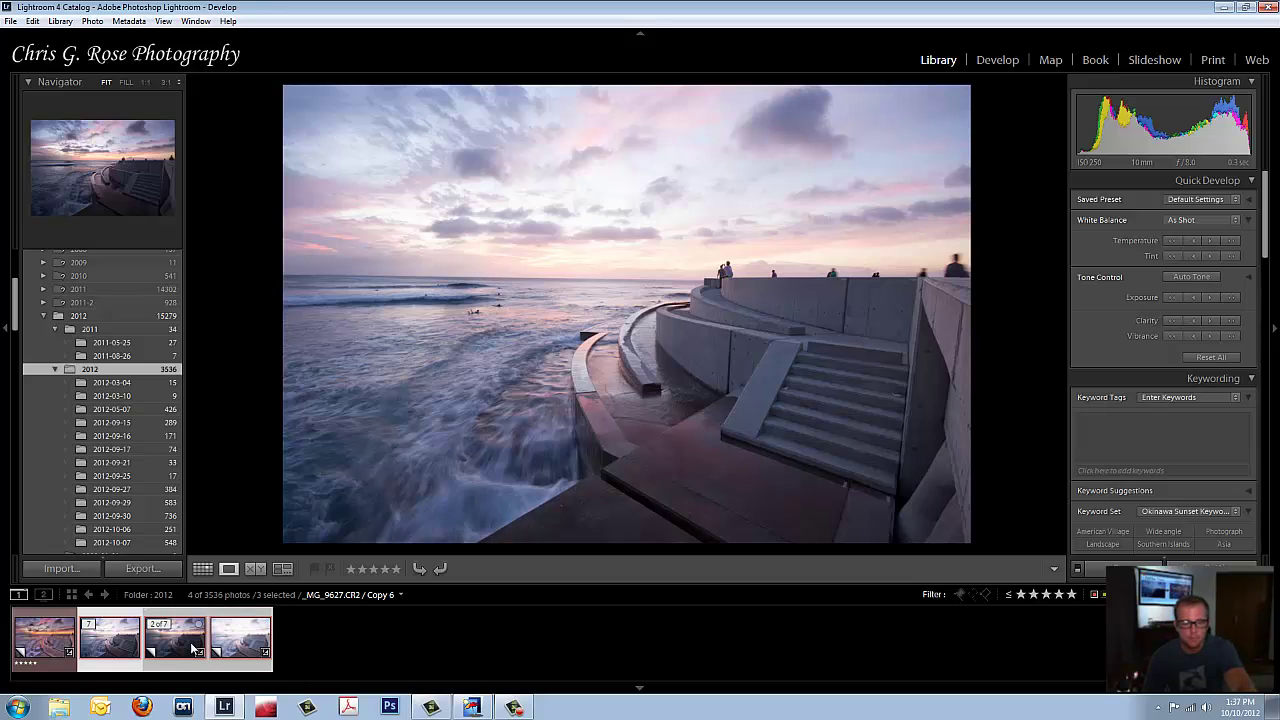
{"action": "right_click", "coordinate": [187, 648]}
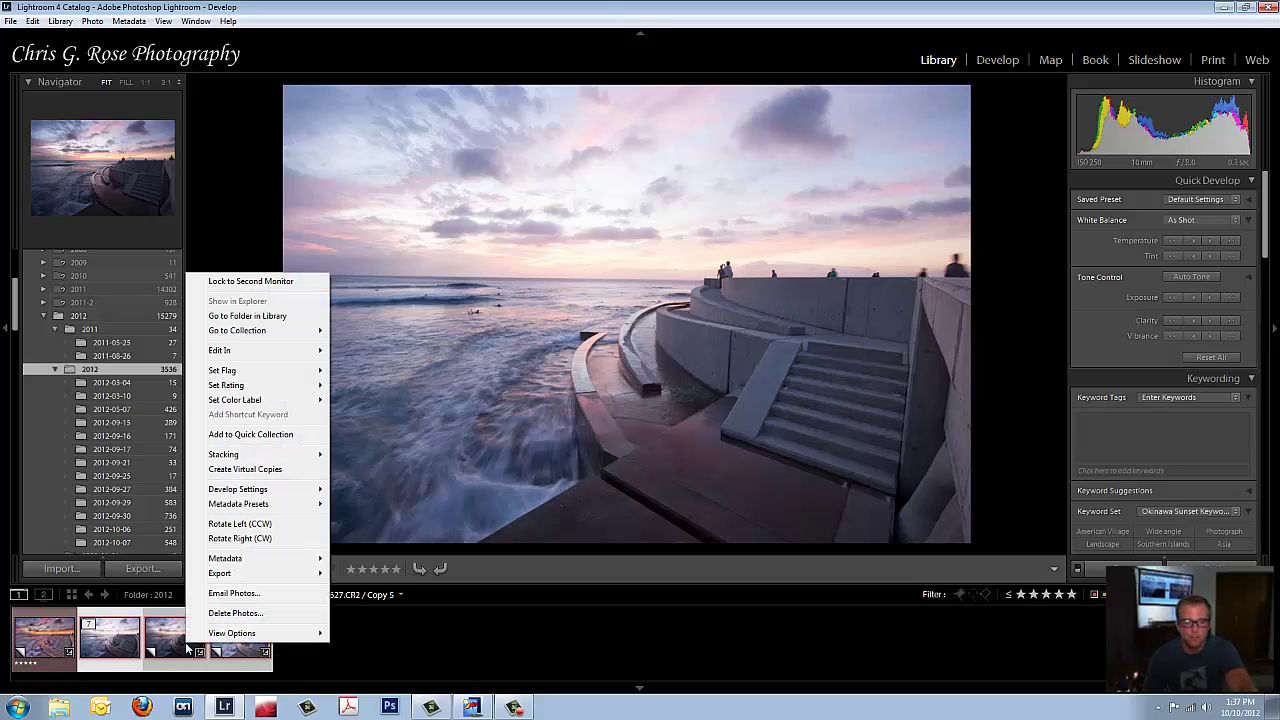
{"action": "mouse_move", "coordinate": [219, 578]}
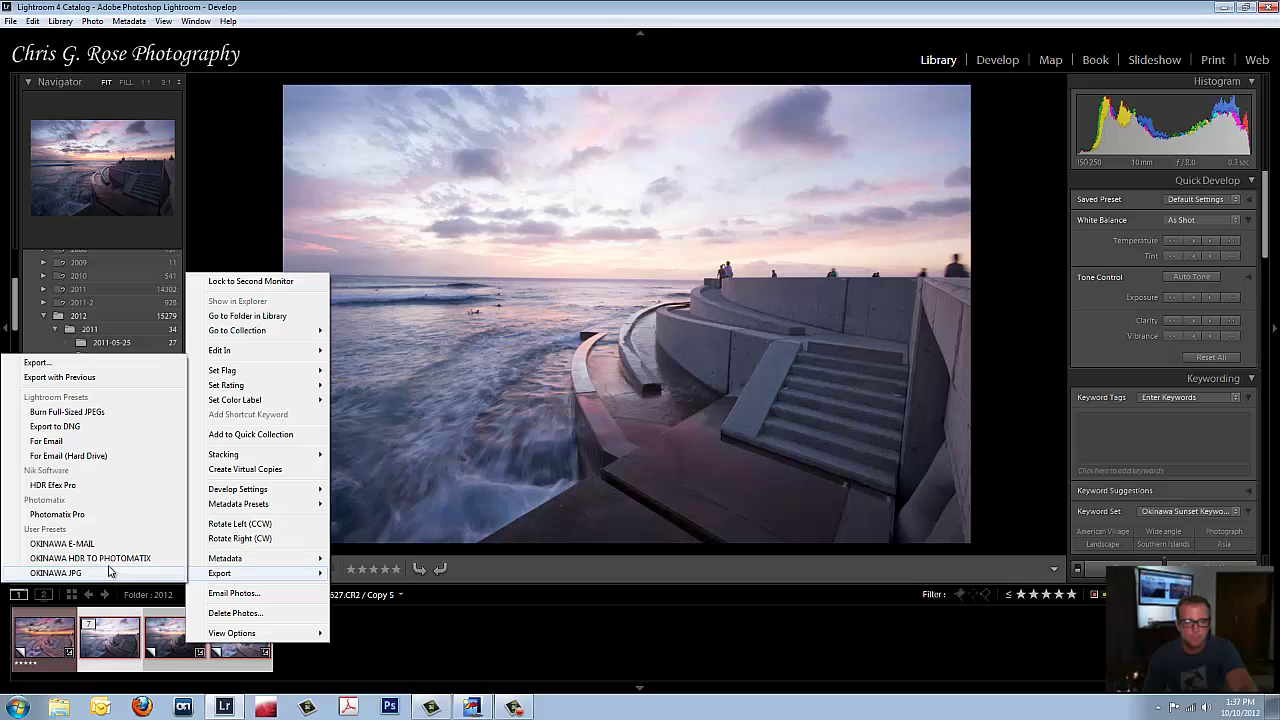
{"action": "left_click", "coordinate": [88, 515]}
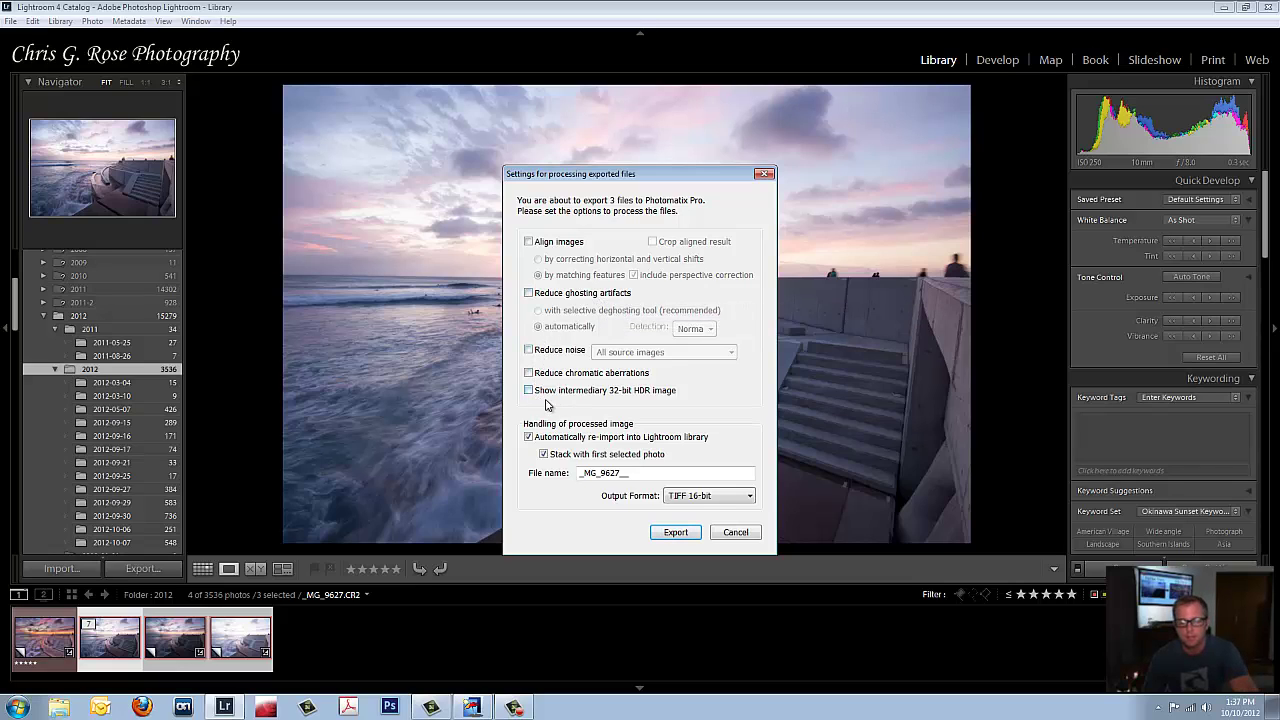
{"action": "left_click", "coordinate": [674, 533]}
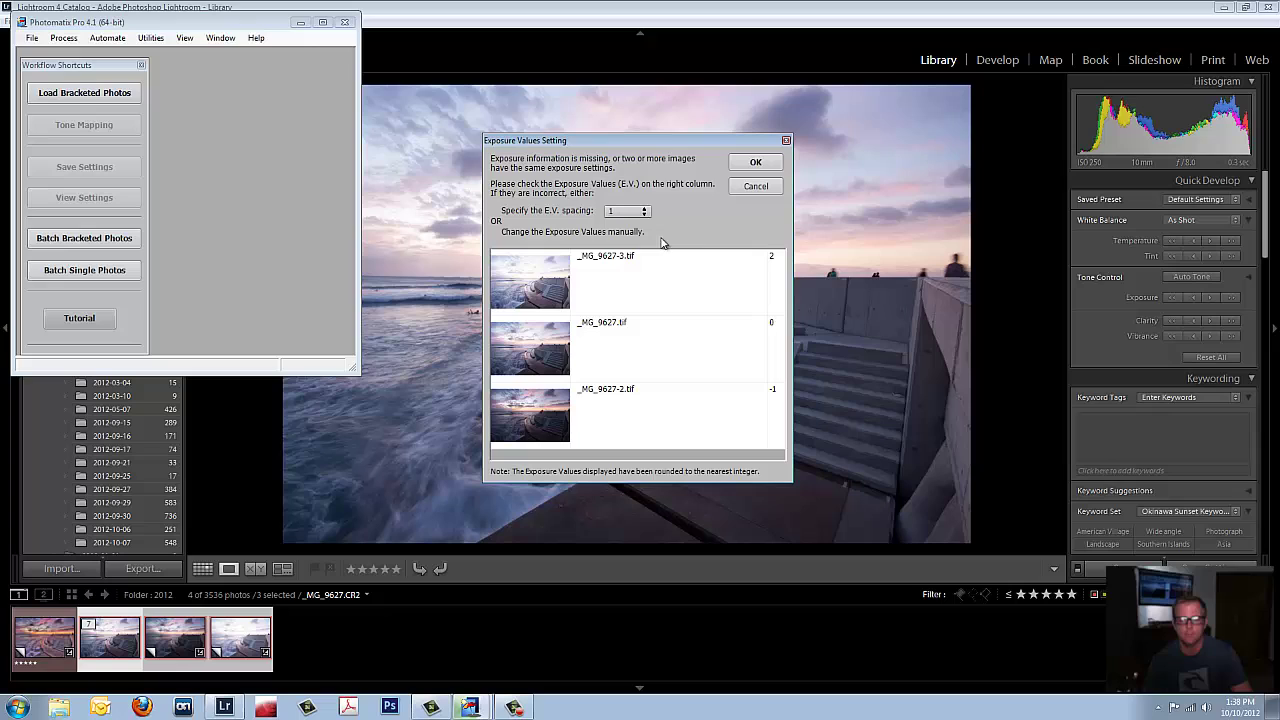
Accept E.V. spacing 1 to merge the three TIFFs into a 32-bit HDR image
{"action": "left_click", "coordinate": [756, 164]}
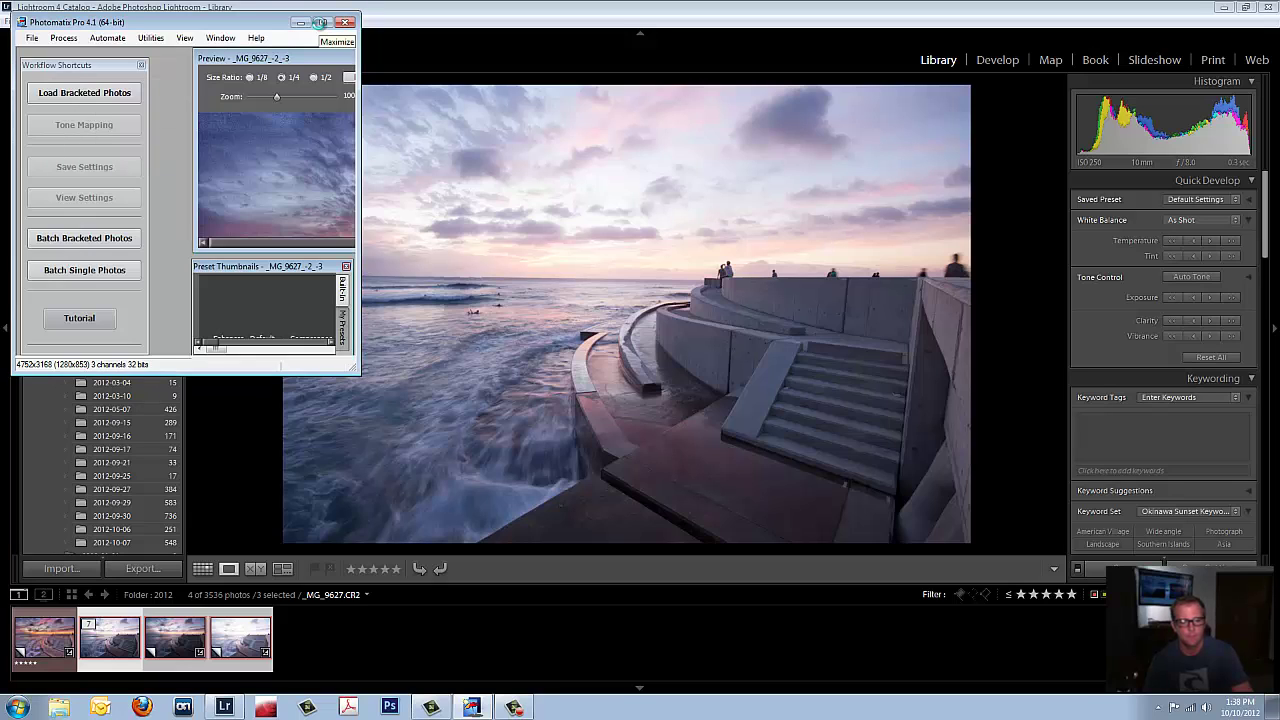
Maximize Photomatix and set Smooth Highlights 48, White Point 1.466% and Gamma 0.96
{"action": "left_click", "coordinate": [322, 23]}
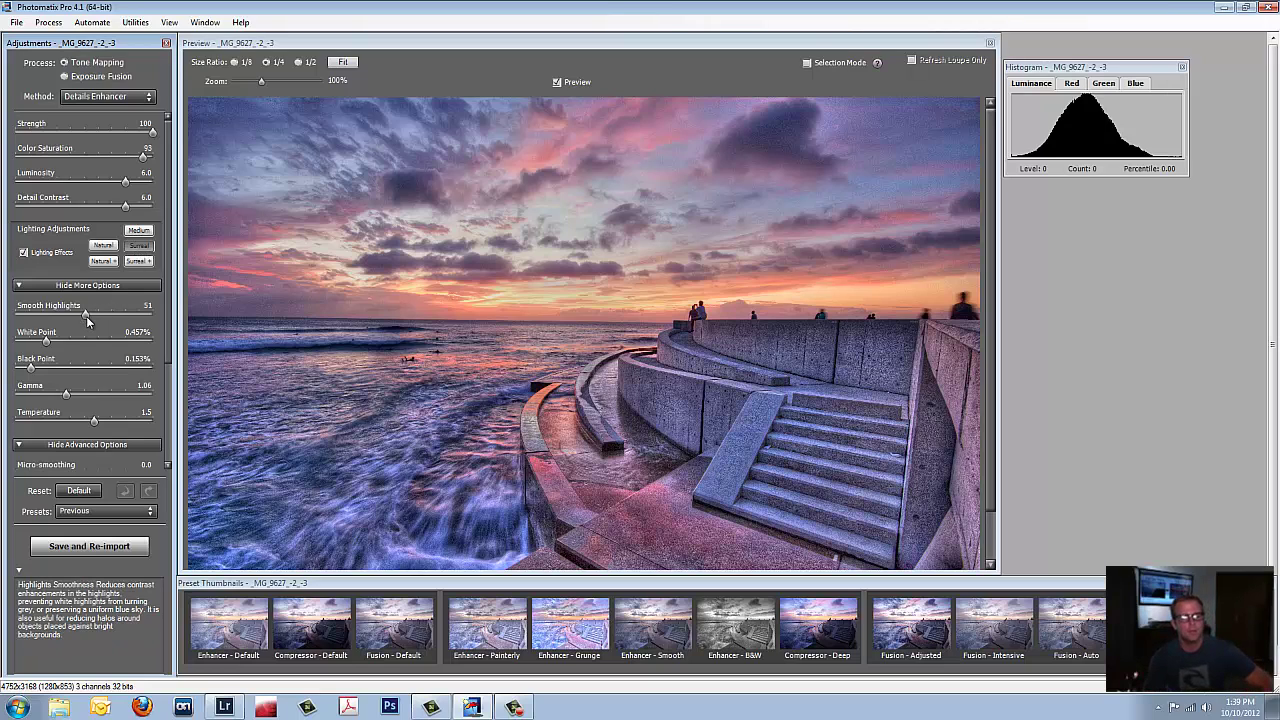
{"action": "left_click_drag", "start_coordinate": [85, 316], "coordinate": [67, 315]}
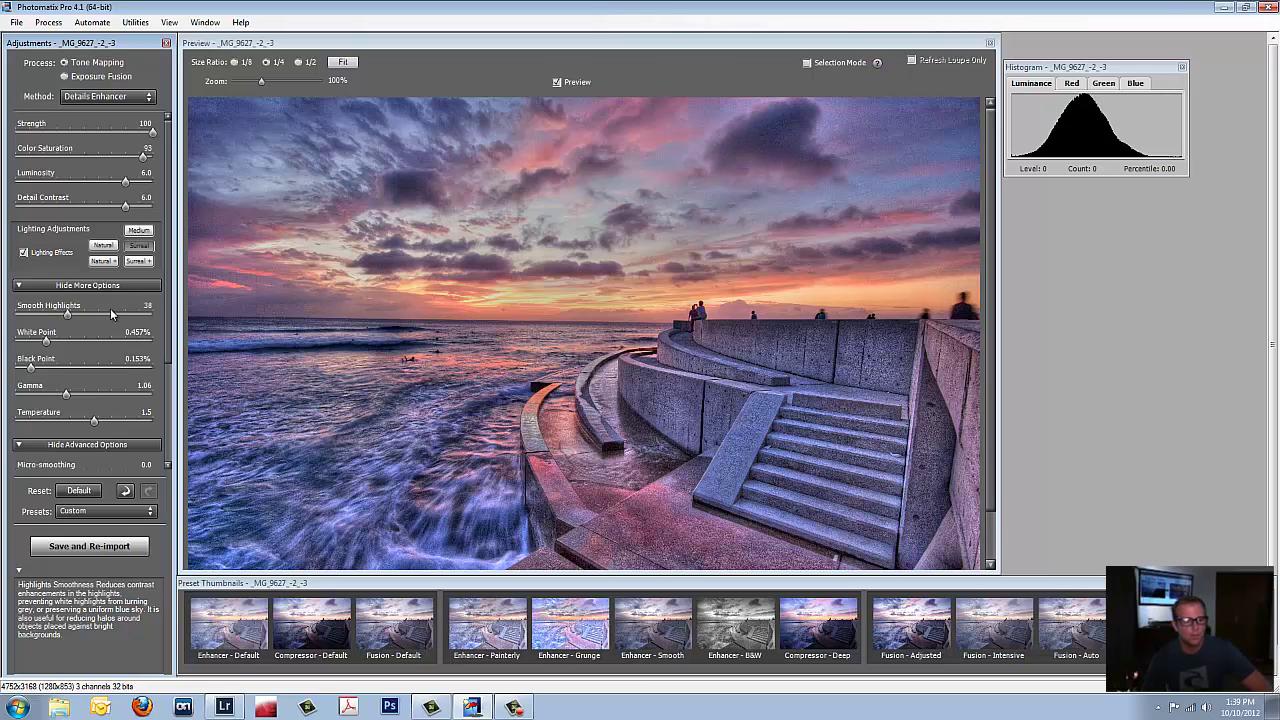
{"action": "left_click", "coordinate": [106, 312]}
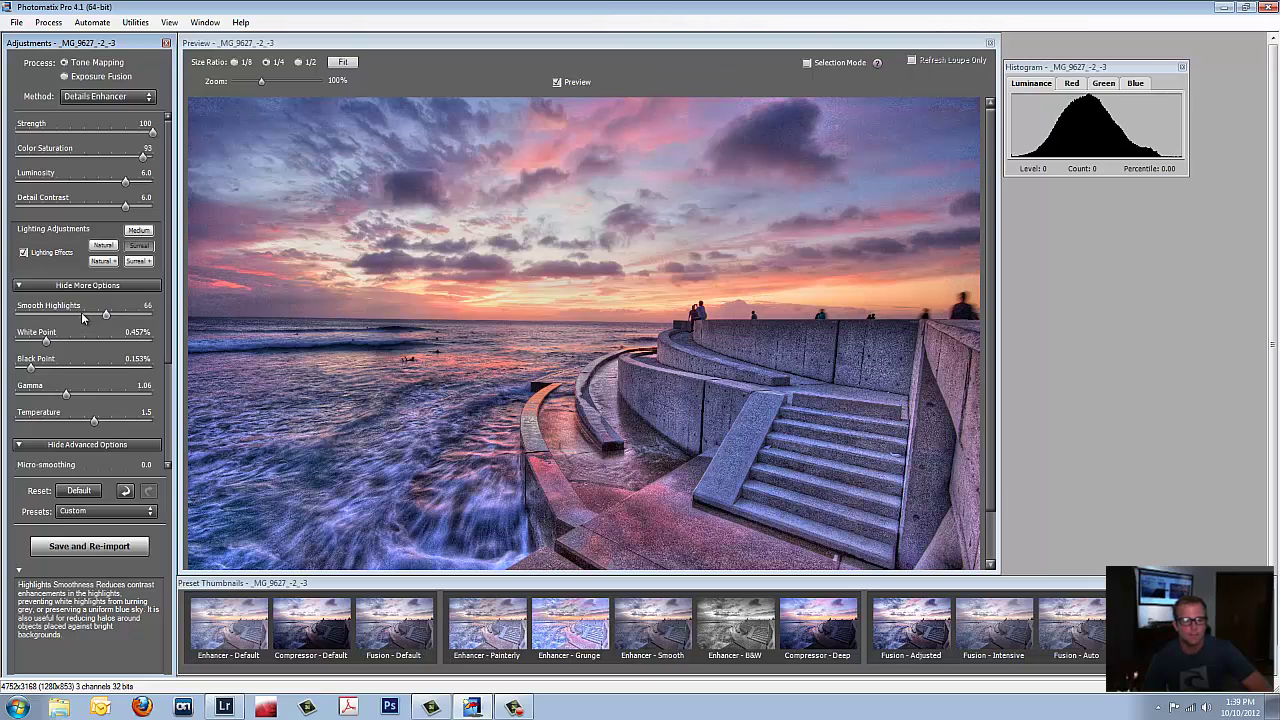
{"action": "left_click", "coordinate": [81, 312]}
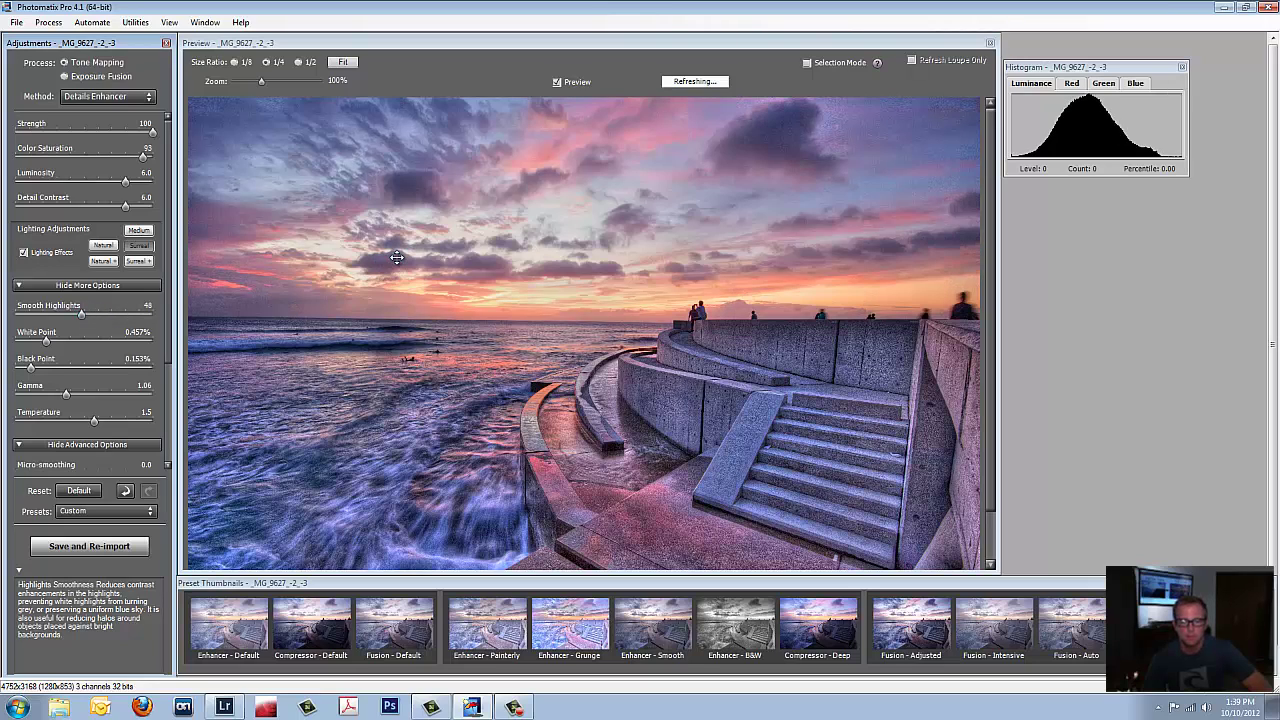
{"action": "left_click", "coordinate": [78, 342]}
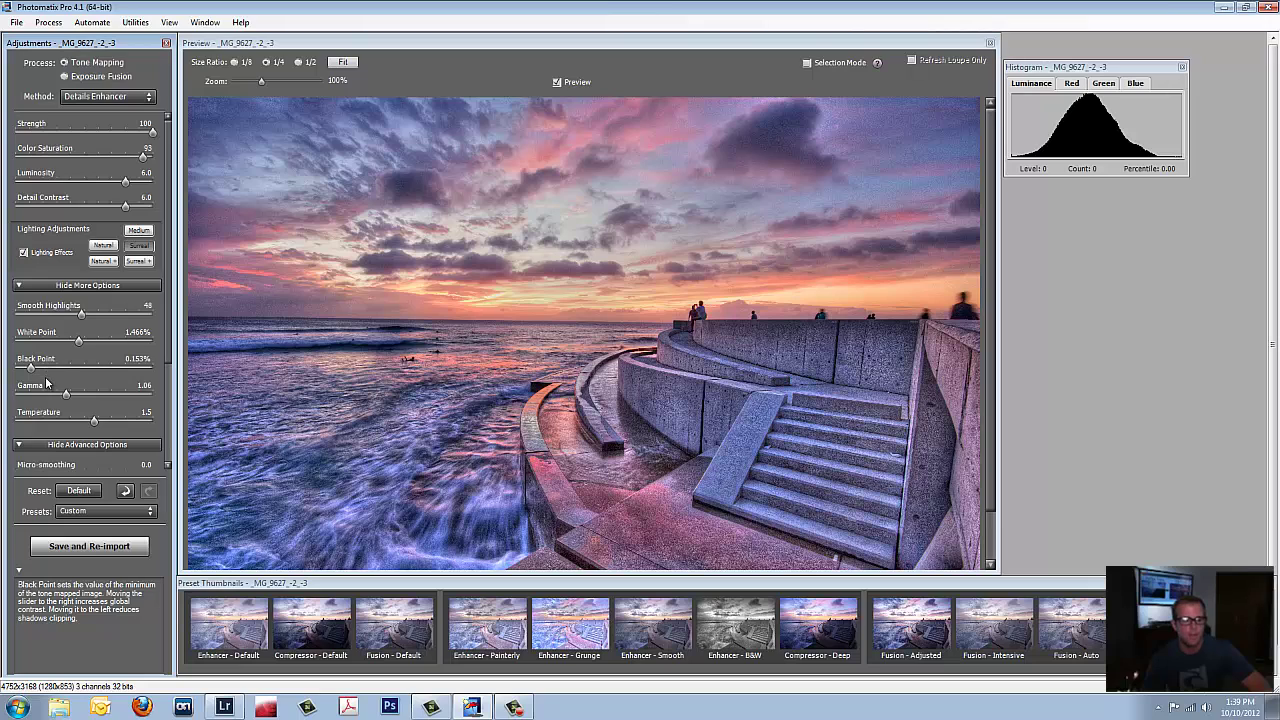
{"action": "left_click", "coordinate": [74, 394]}
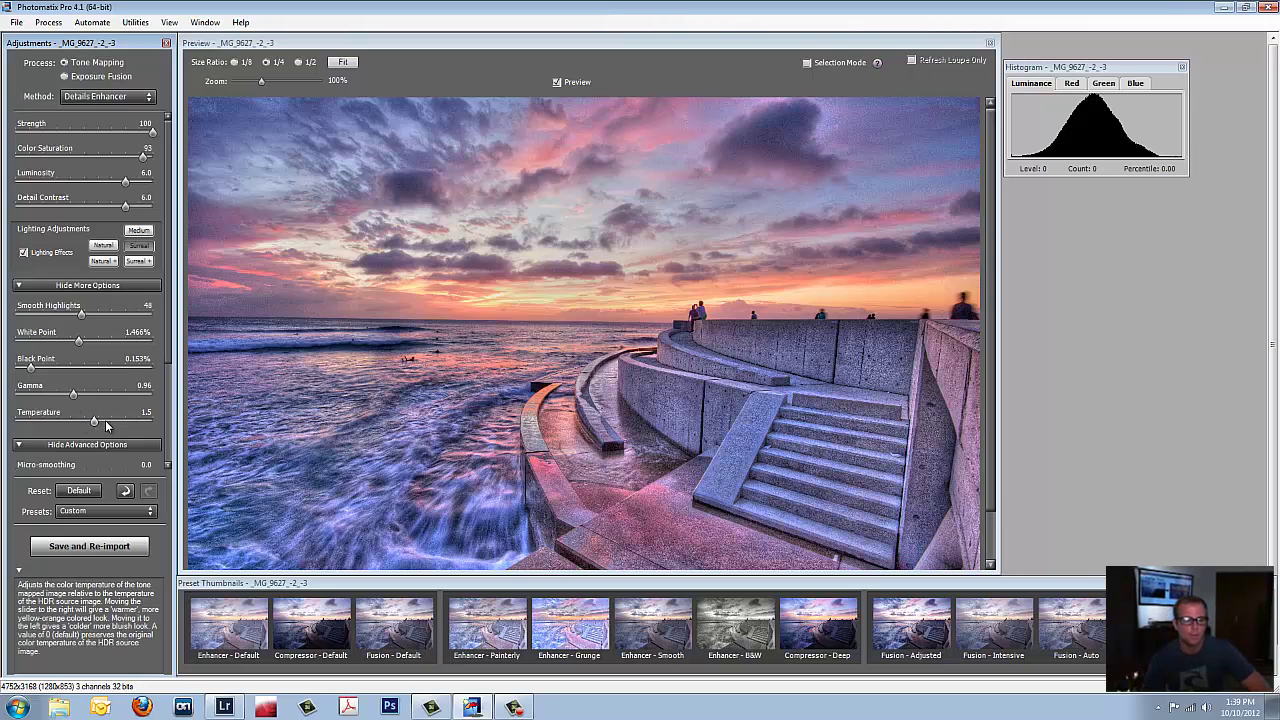
Try several Temperature values and settle the colour temperature at 3.3
{"action": "left_click", "coordinate": [105, 420]}
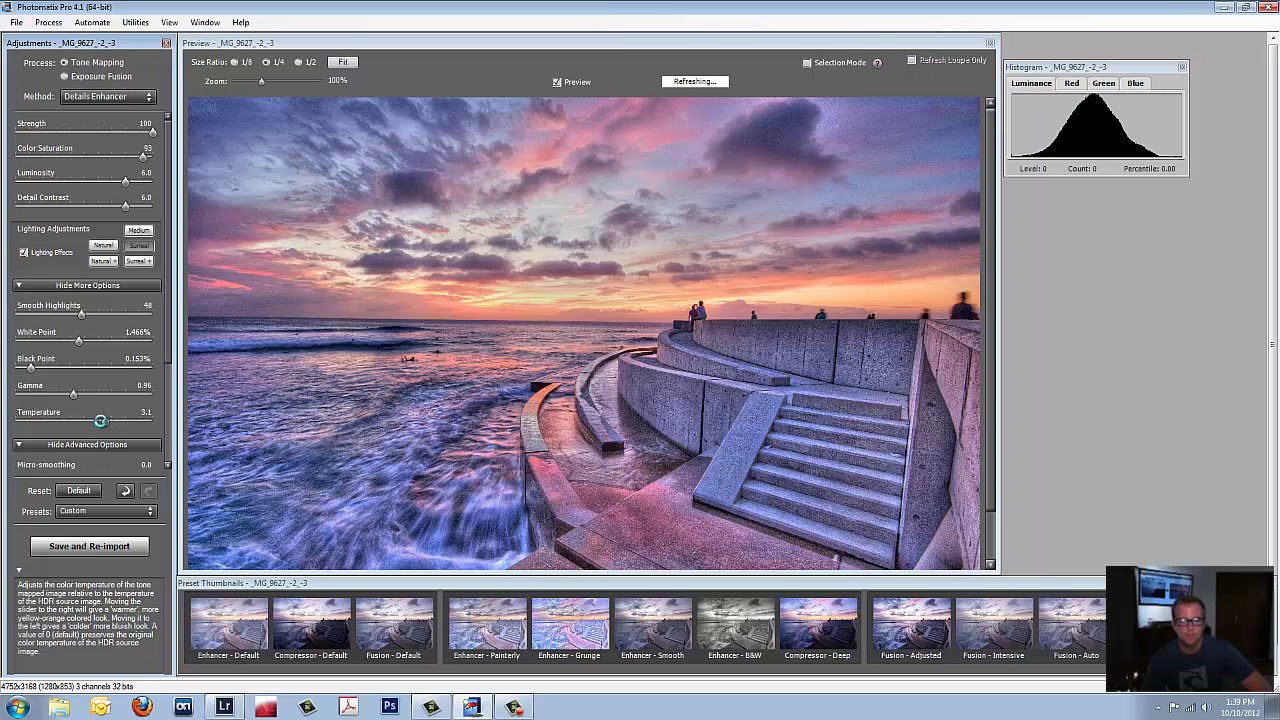
{"action": "left_click", "coordinate": [60, 420]}
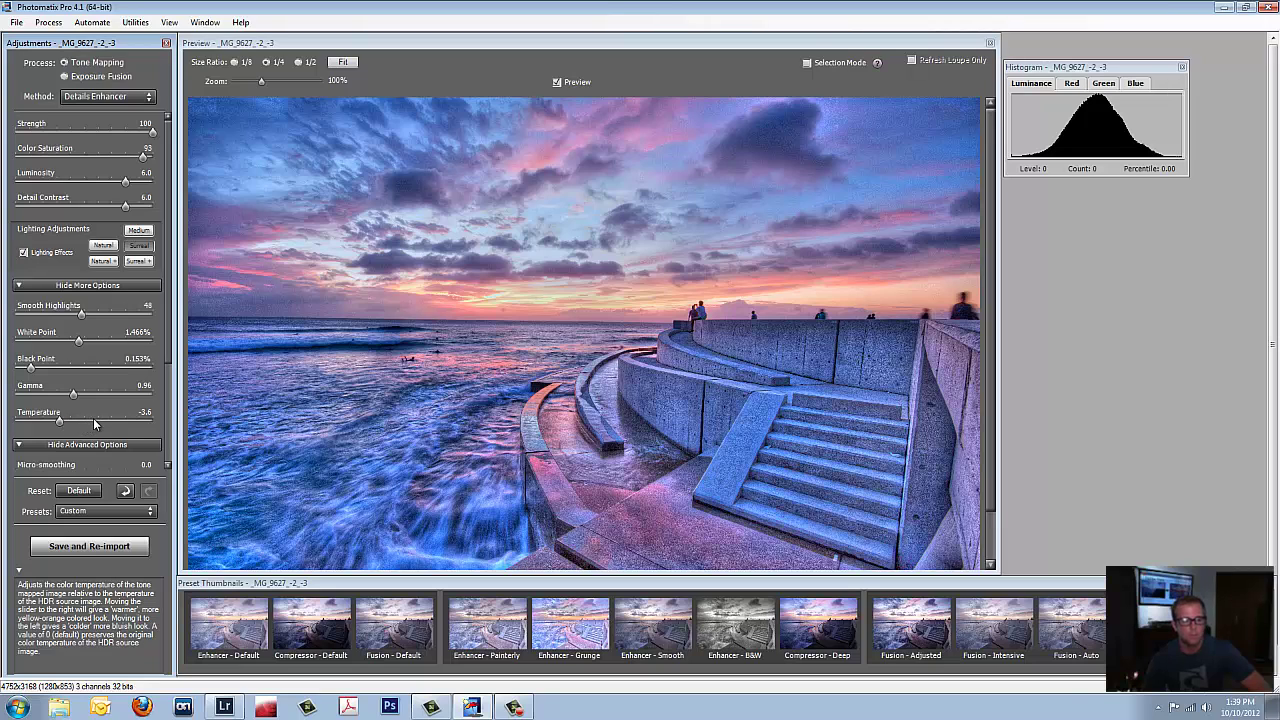
{"action": "left_click", "coordinate": [93, 420]}
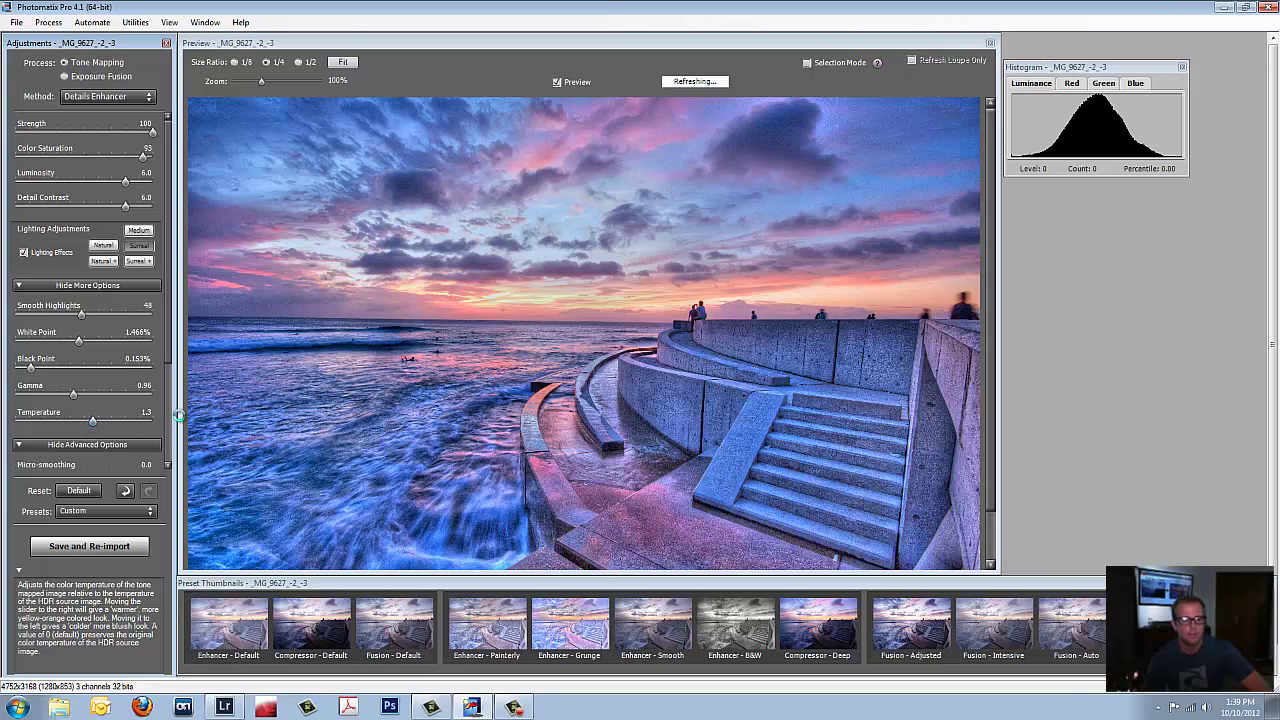
{"action": "left_click", "coordinate": [104, 421]}
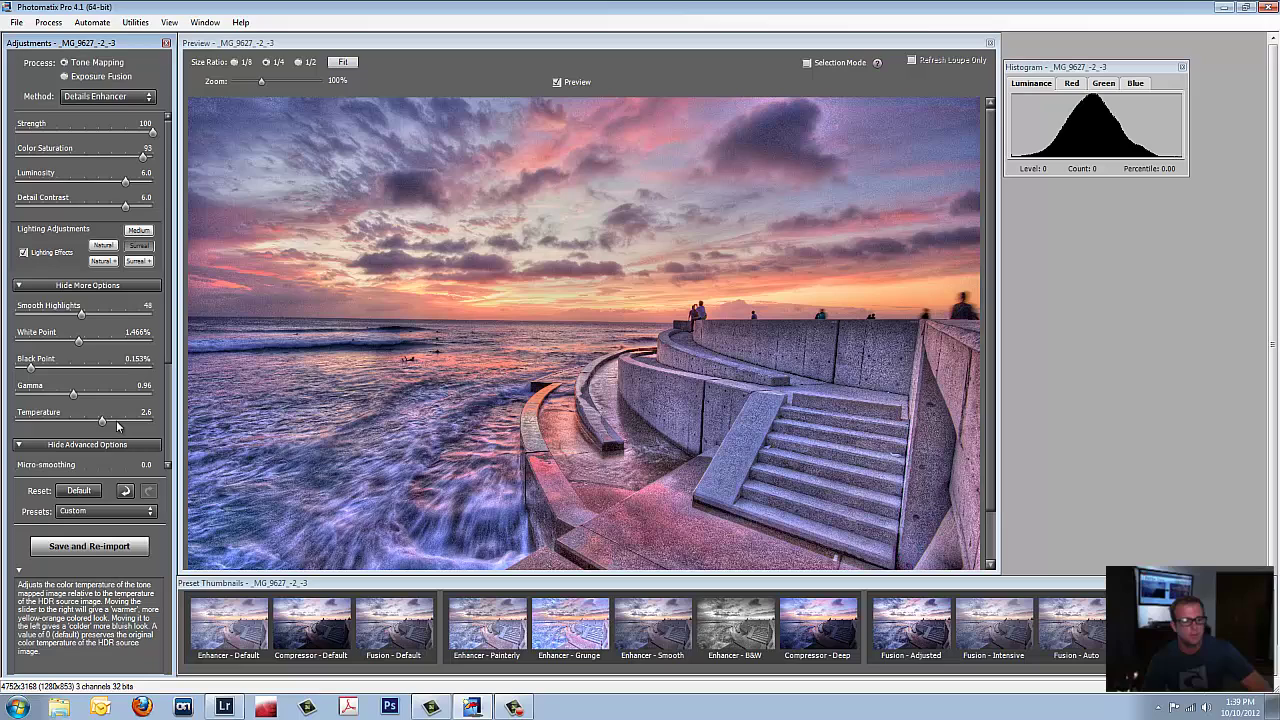
{"action": "left_click_drag", "start_coordinate": [102, 421], "coordinate": [108, 421]}
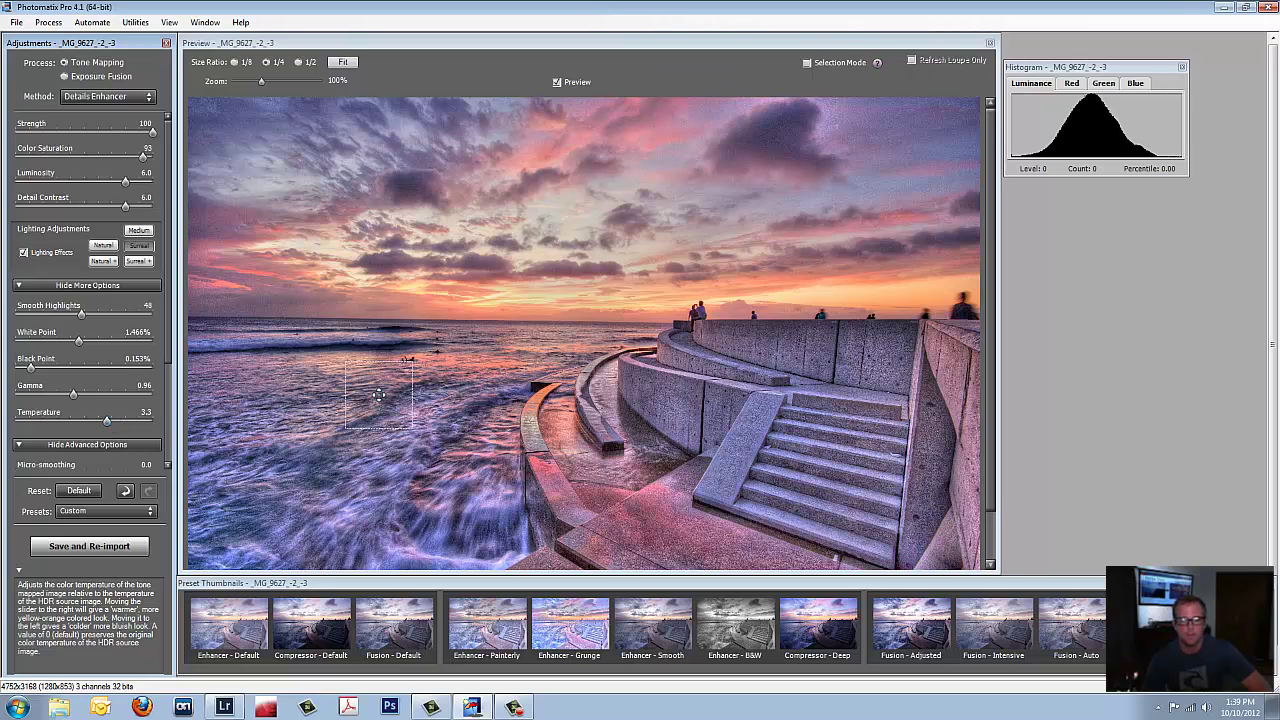
In the advanced options, set Saturation Shadows to -1.0 and Shadows Smoothness to 20
{"action": "scroll", "coordinate": [91, 415], "scroll_direction": "down", "scroll_amount": 3}
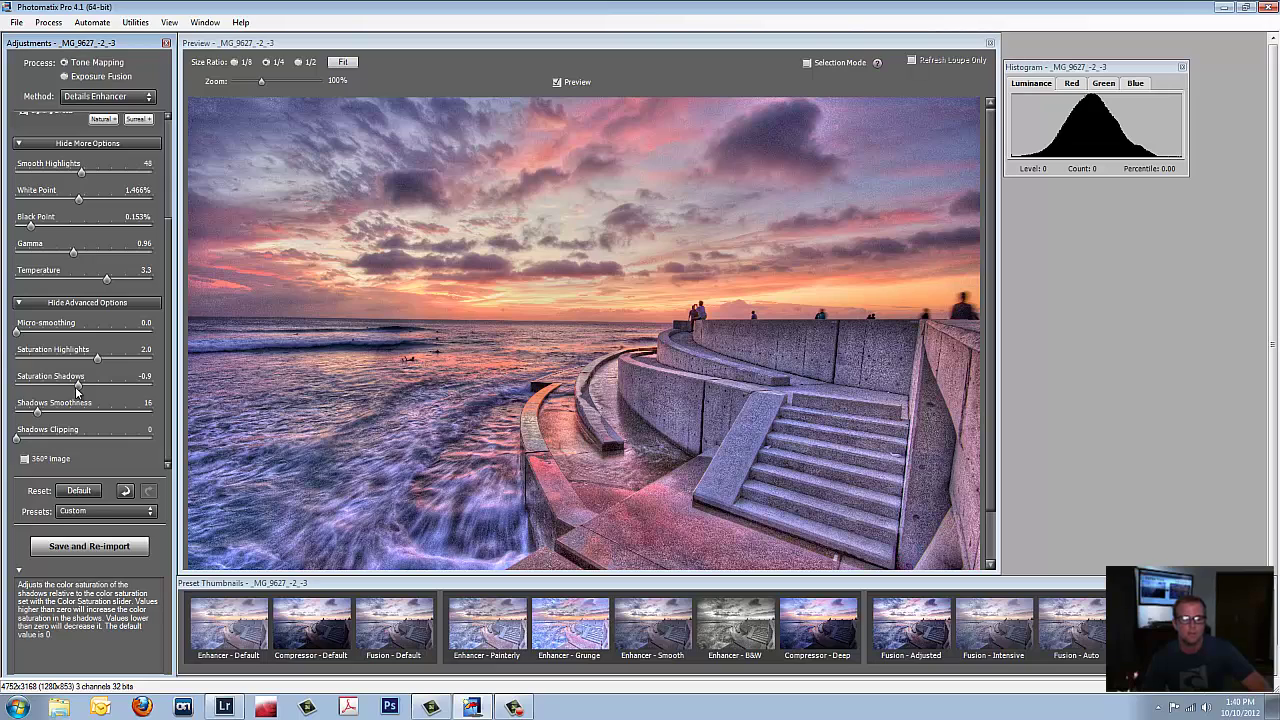
{"action": "left_click_drag", "start_coordinate": [76, 388], "coordinate": [78, 390]}
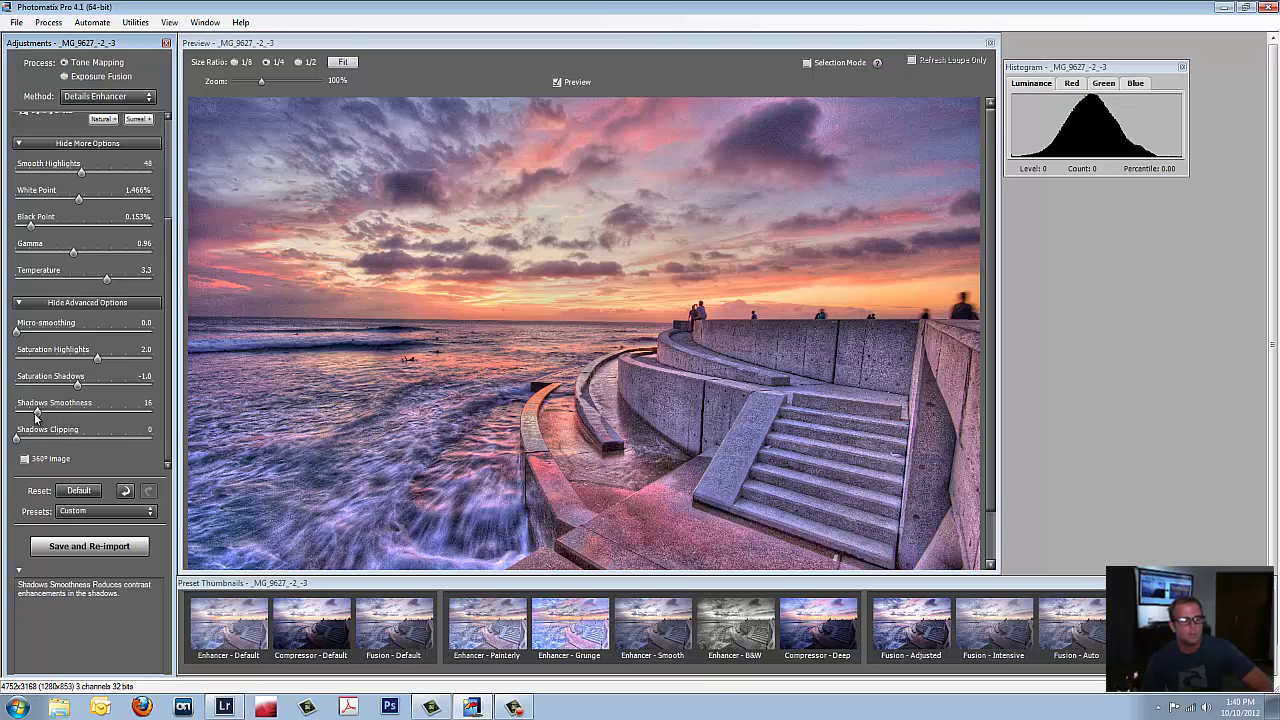
{"action": "left_click_drag", "start_coordinate": [37, 412], "coordinate": [51, 412]}
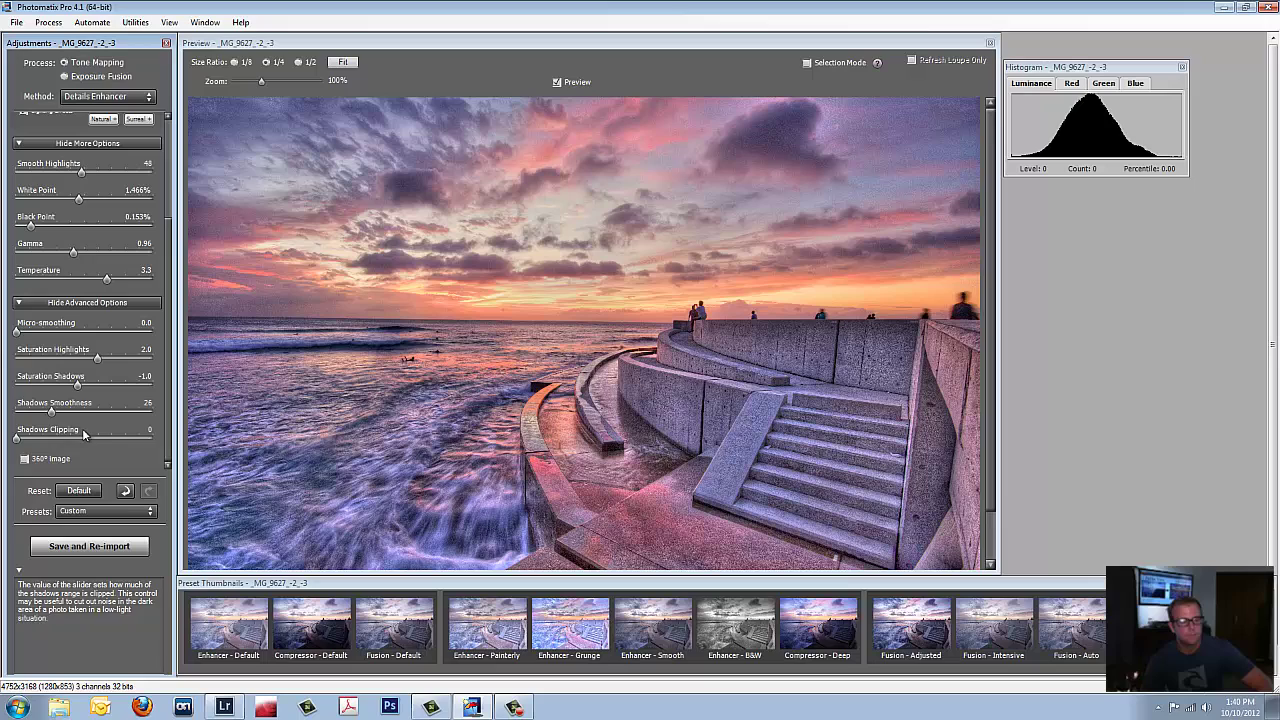
{"action": "left_click_drag", "start_coordinate": [53, 417], "coordinate": [45, 415]}
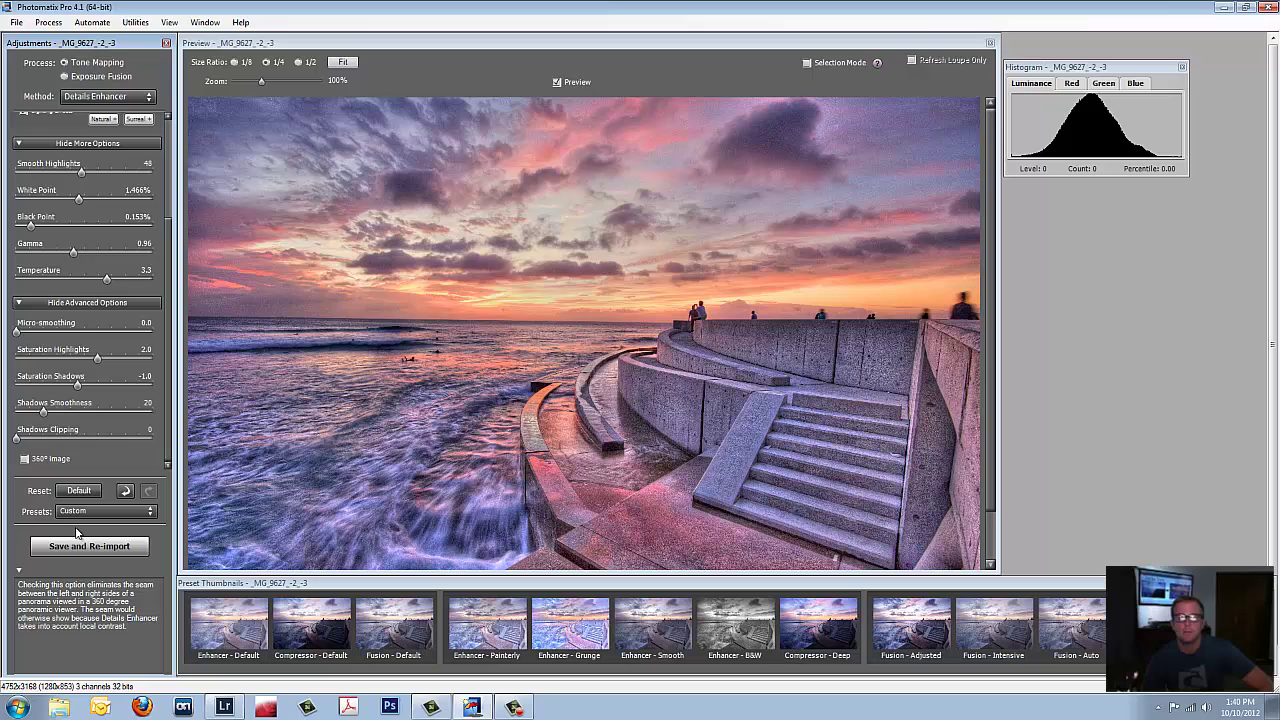
{"action": "scroll", "coordinate": [469, 437], "scroll_direction": "down", "scroll_amount": 2}
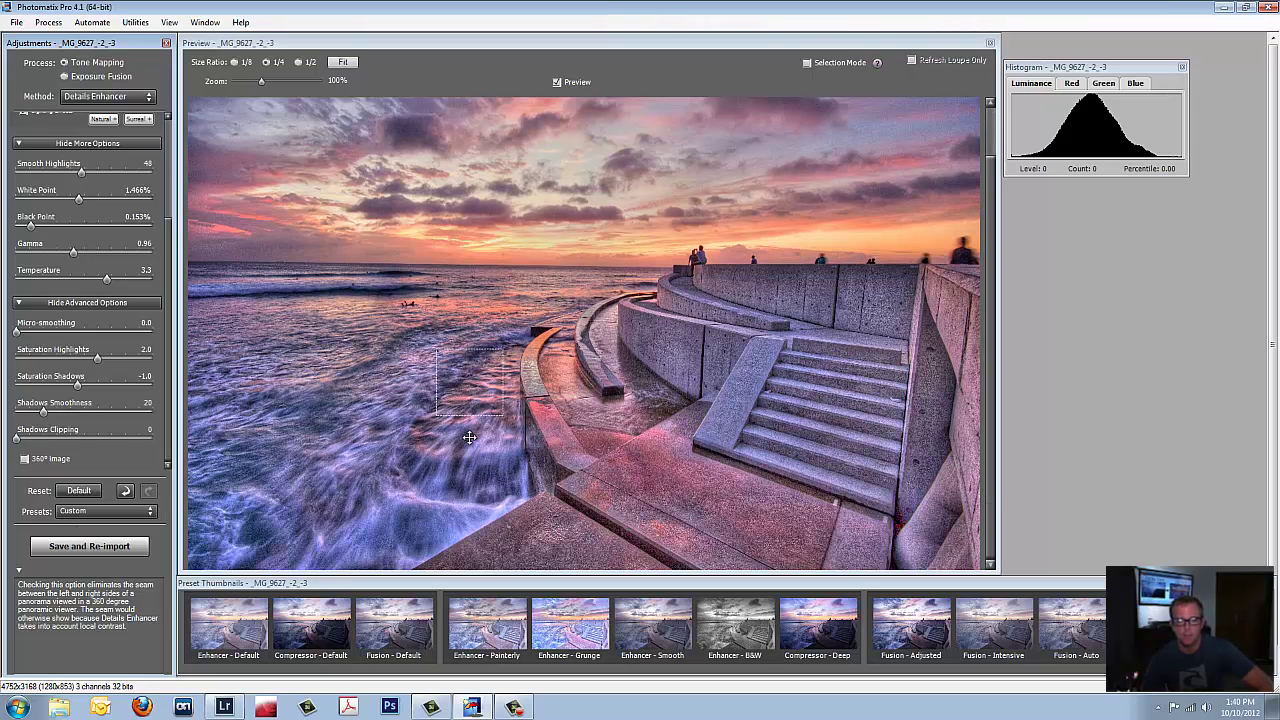
{"action": "scroll", "coordinate": [469, 437], "scroll_direction": "up", "scroll_amount": 2}
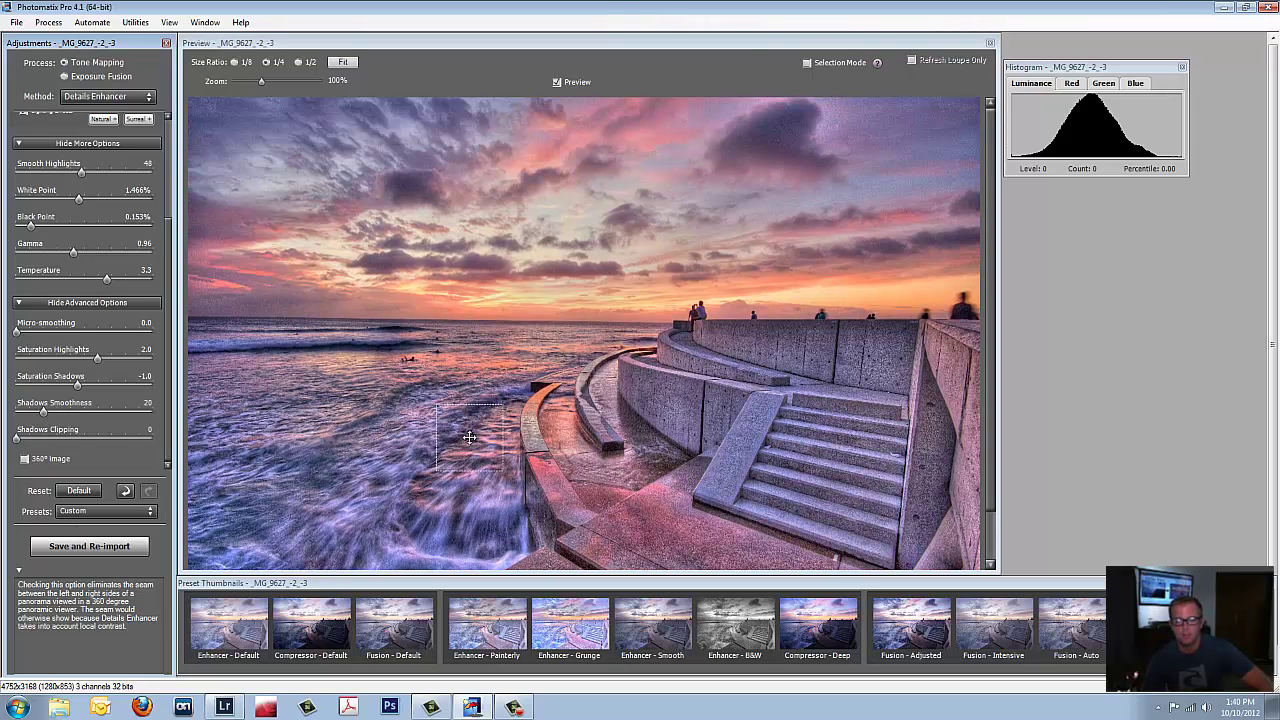
Save and re-import the tone-mapped image, compare with an earlier version, then reopen _MG_9627__.tif
{"action": "left_click", "coordinate": [87, 548]}
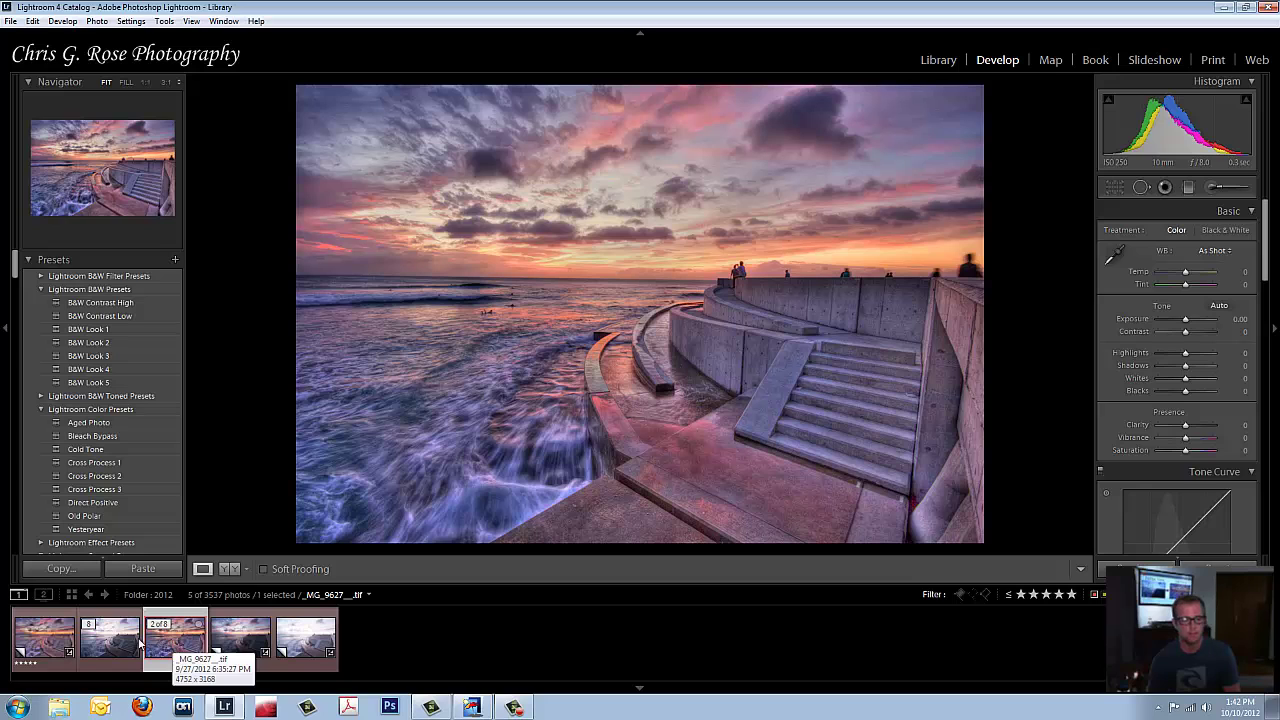
{"action": "left_click", "coordinate": [48, 644]}
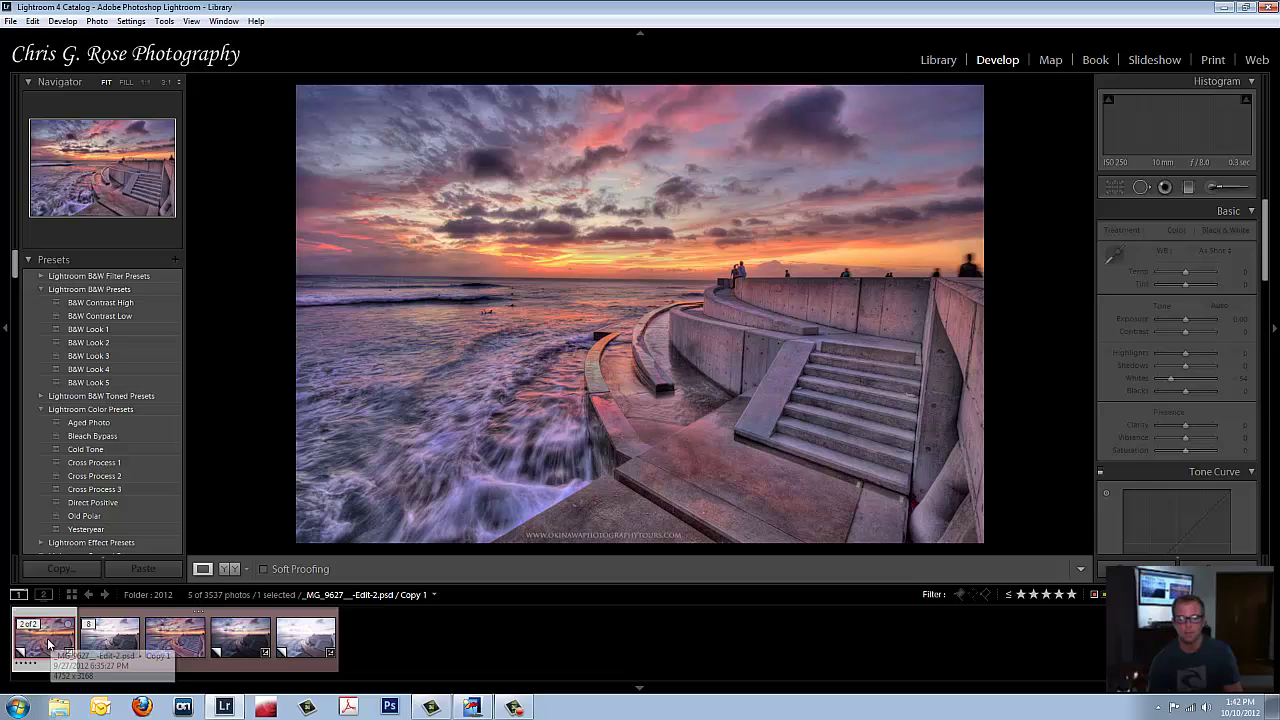
{"action": "left_click", "coordinate": [180, 646]}
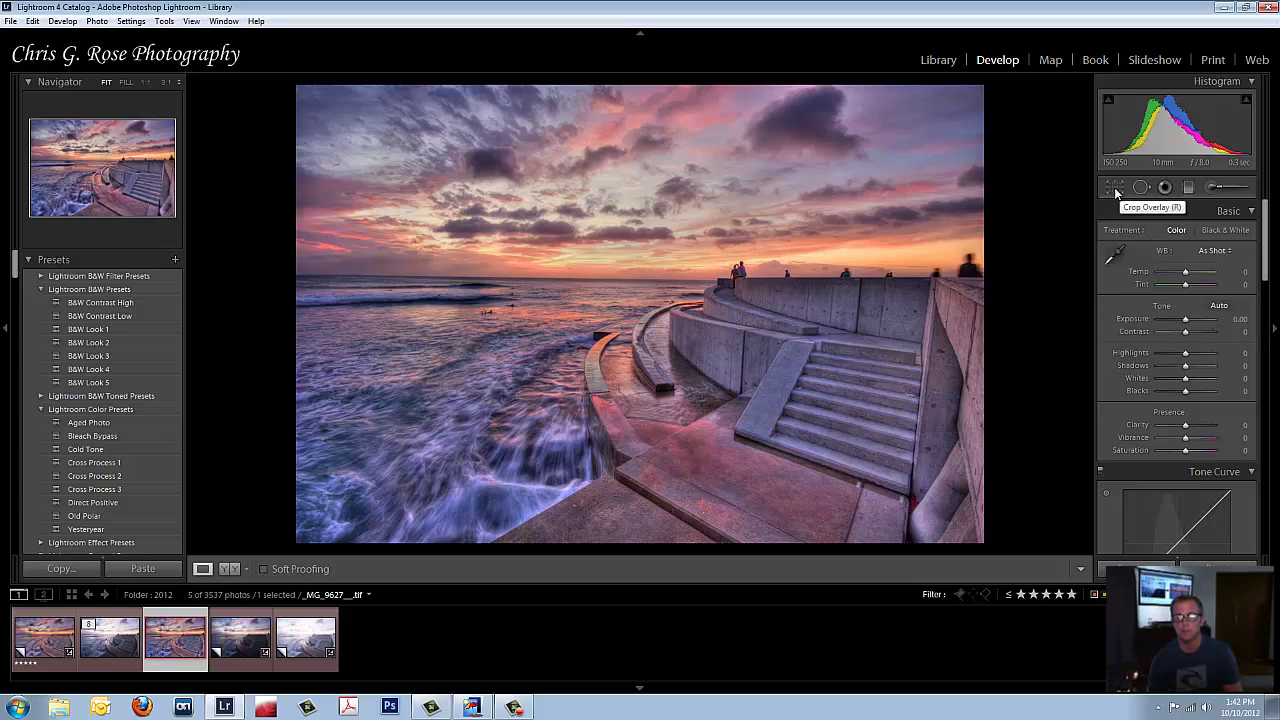
Straighten the re-imported TIFF by -0.80 degrees with Crop Overlay and apply the crop
{"action": "left_click", "coordinate": [1117, 192]}
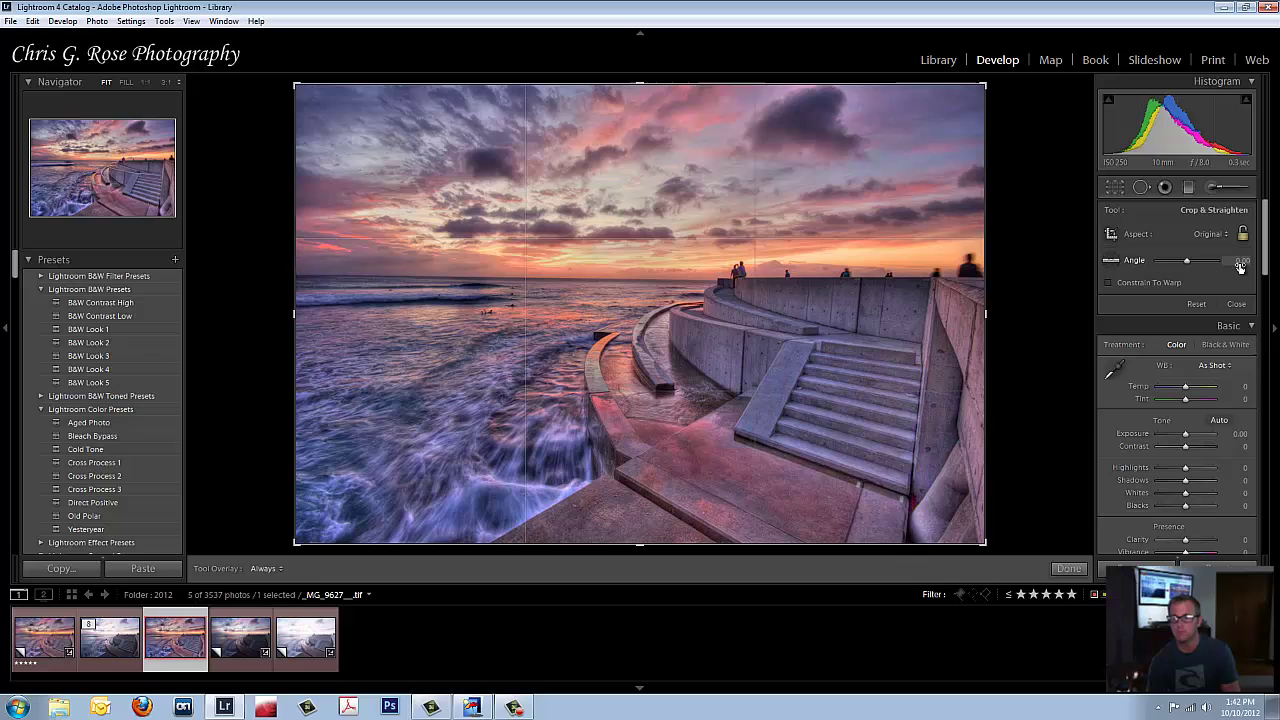
{"action": "left_click_drag", "start_coordinate": [1240, 268], "coordinate": [1232, 268]}
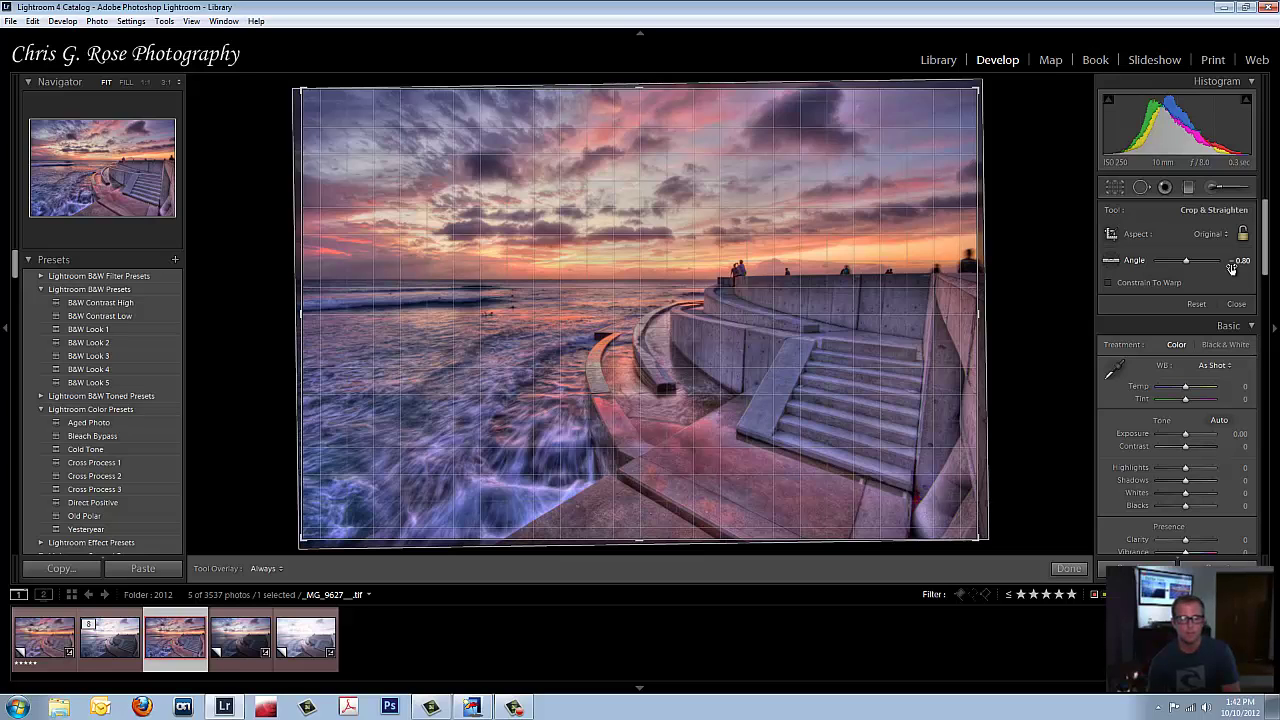
{"action": "left_click_drag", "start_coordinate": [1232, 268], "coordinate": [1232, 268]}
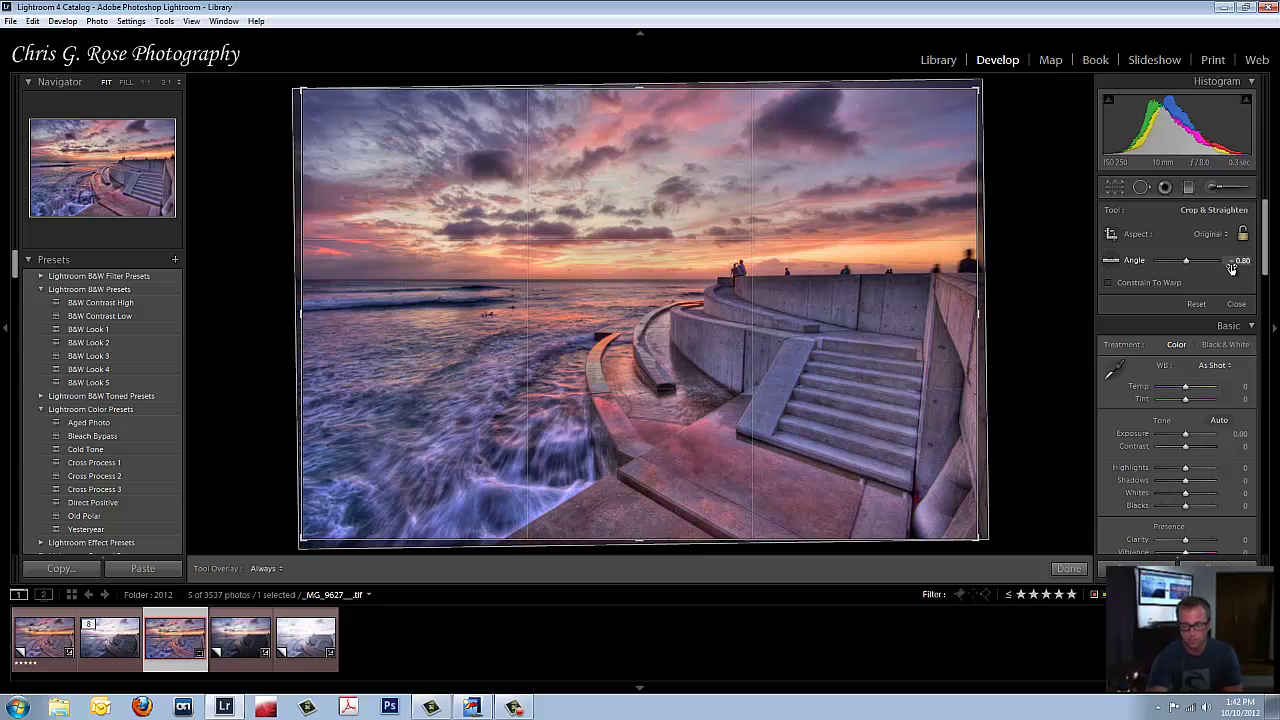
{"action": "key", "text": "Return"}
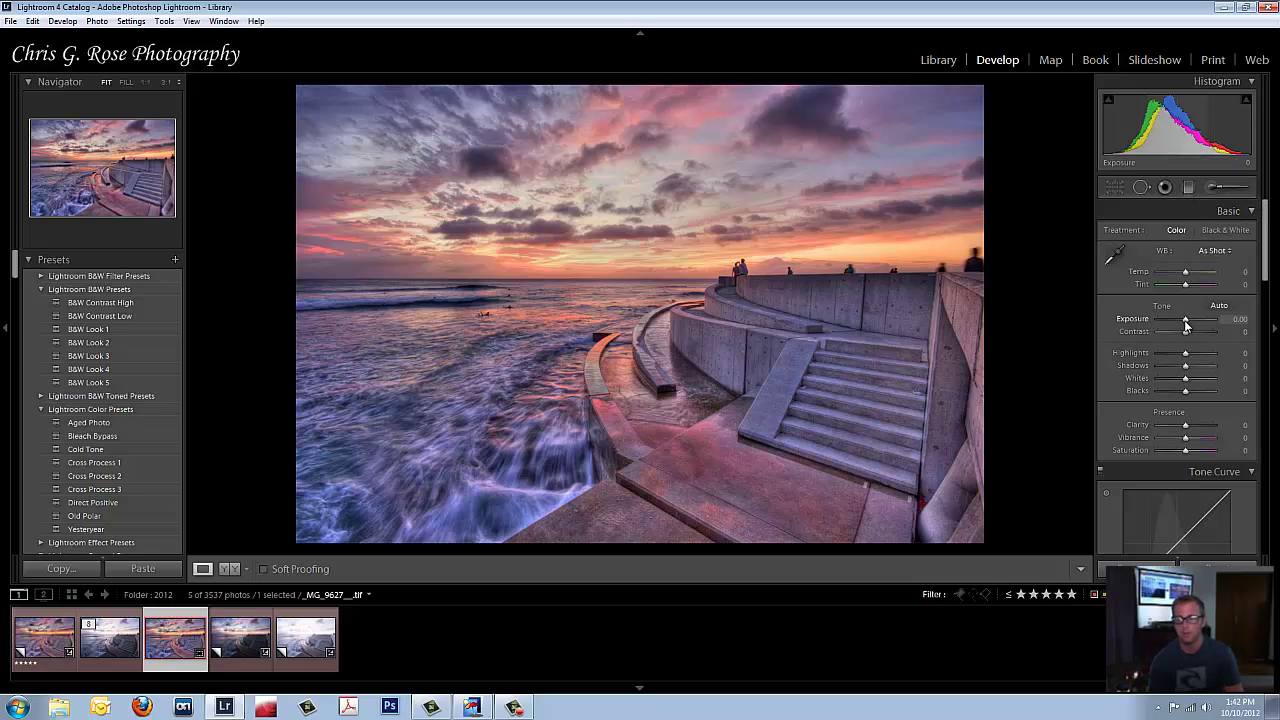
Set Basic to Exposure +0.24, Contrast +10, Highlights -51, Clarity +5, Vibrance +7, Saturation +7
{"action": "left_click_drag", "start_coordinate": [1186, 326], "coordinate": [1188, 328]}
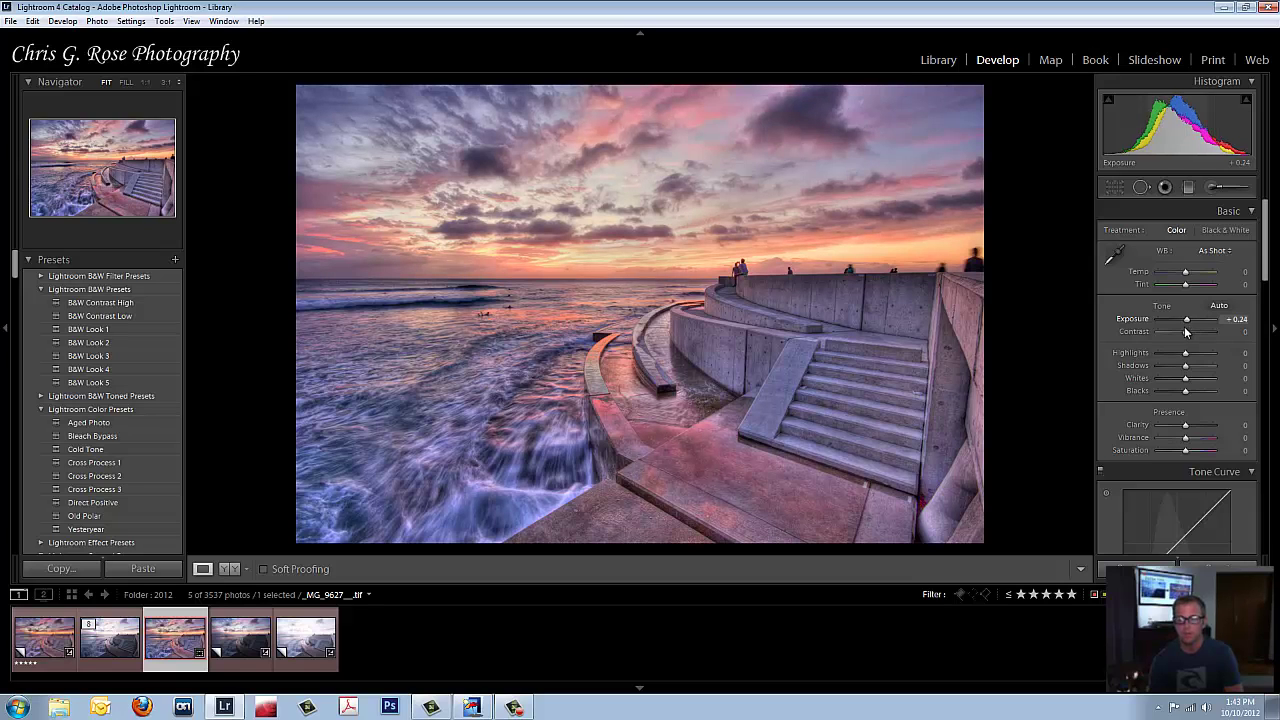
{"action": "left_click_drag", "start_coordinate": [1186, 332], "coordinate": [1172, 357]}
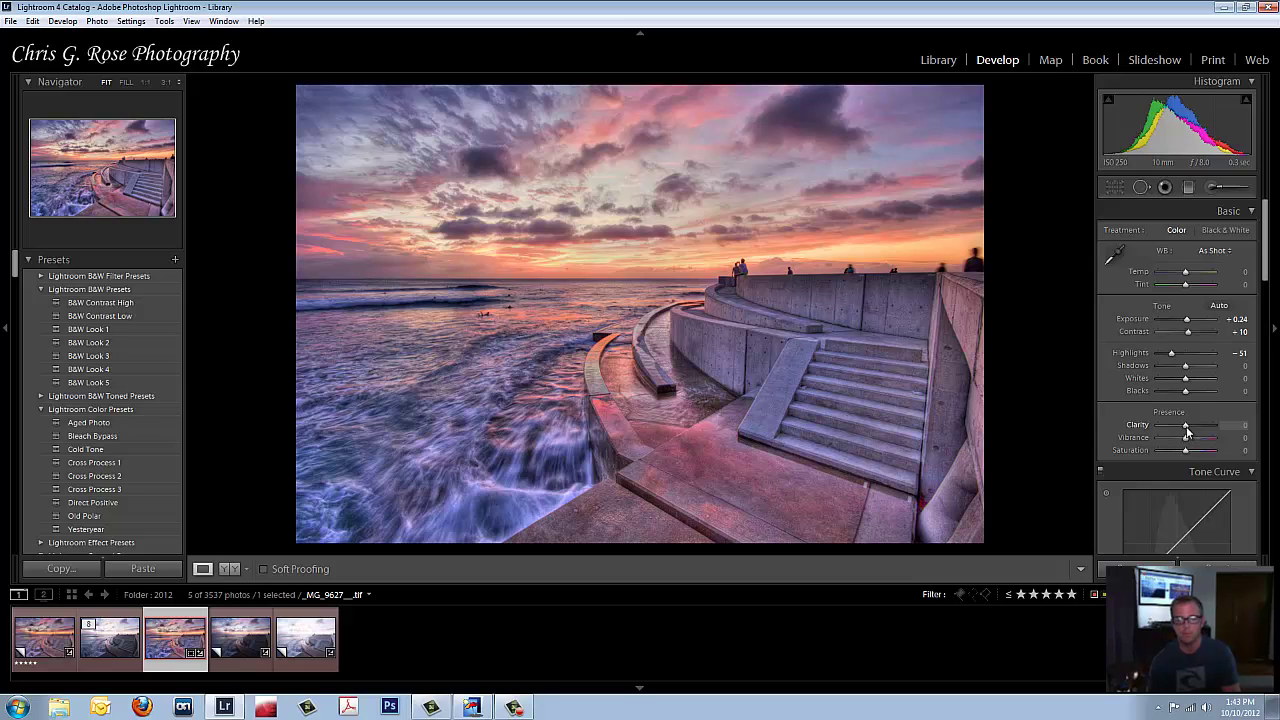
{"action": "left_click_drag", "start_coordinate": [1186, 430], "coordinate": [1189, 430]}
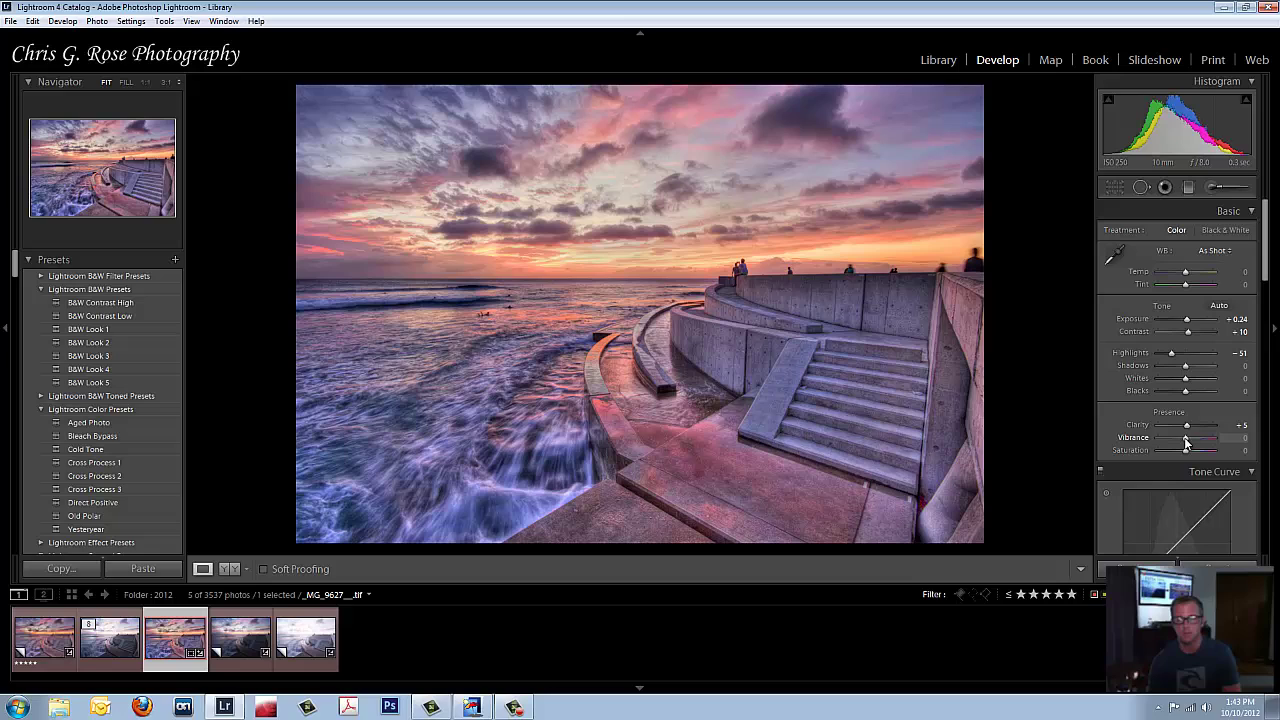
{"action": "left_click_drag", "start_coordinate": [1186, 441], "coordinate": [1189, 443]}
{"action": "left_click_drag", "start_coordinate": [1189, 443], "coordinate": [1187, 444]}
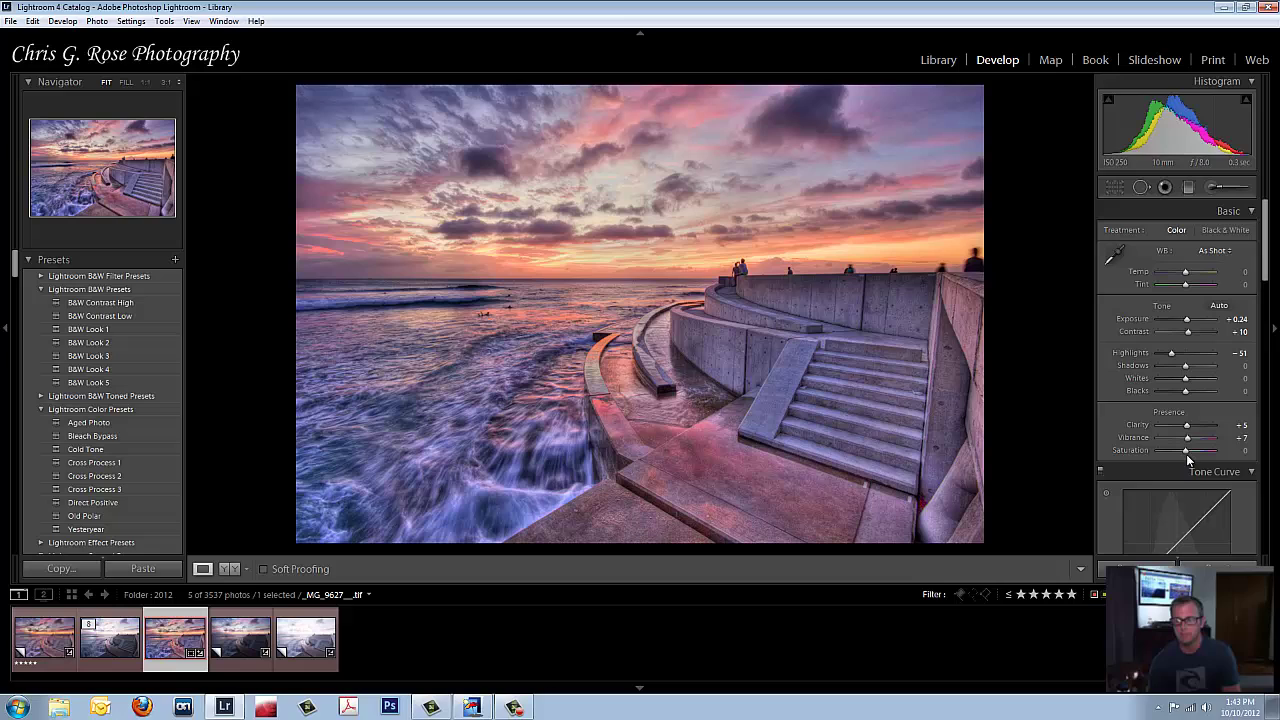
{"action": "left_click_drag", "start_coordinate": [1187, 453], "coordinate": [1189, 456]}
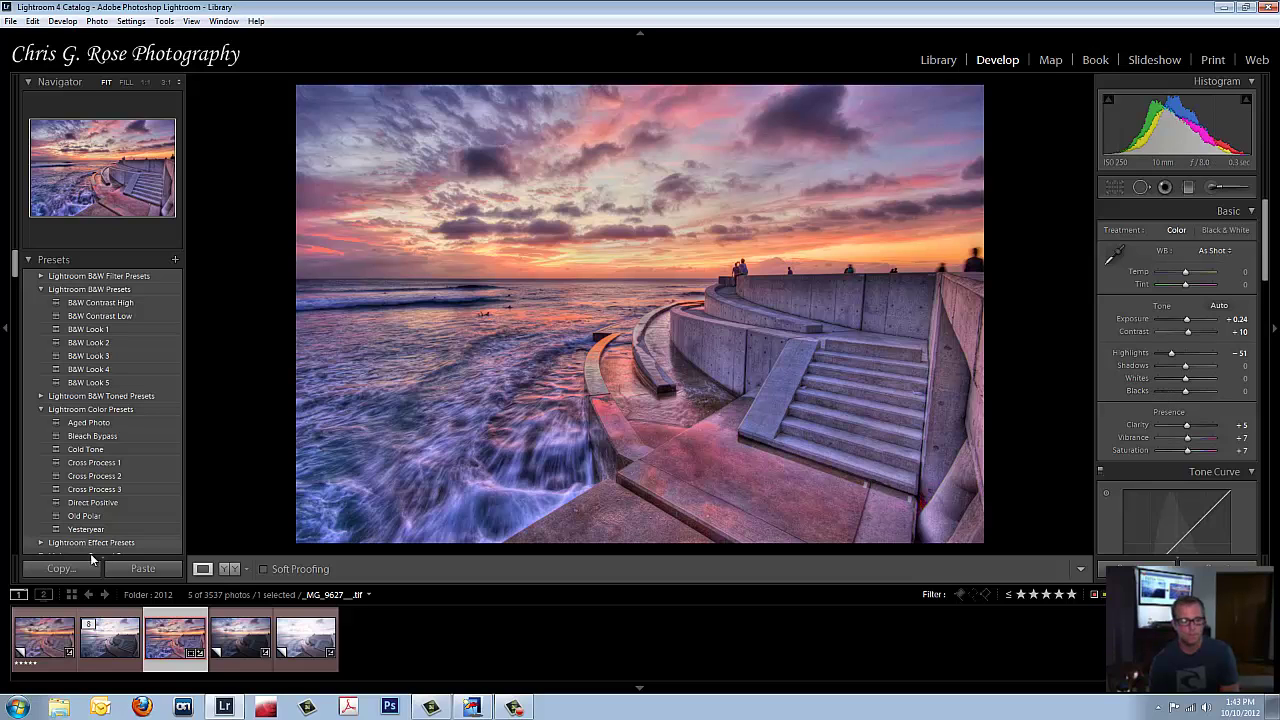
{"action": "left_click", "coordinate": [40, 648]}
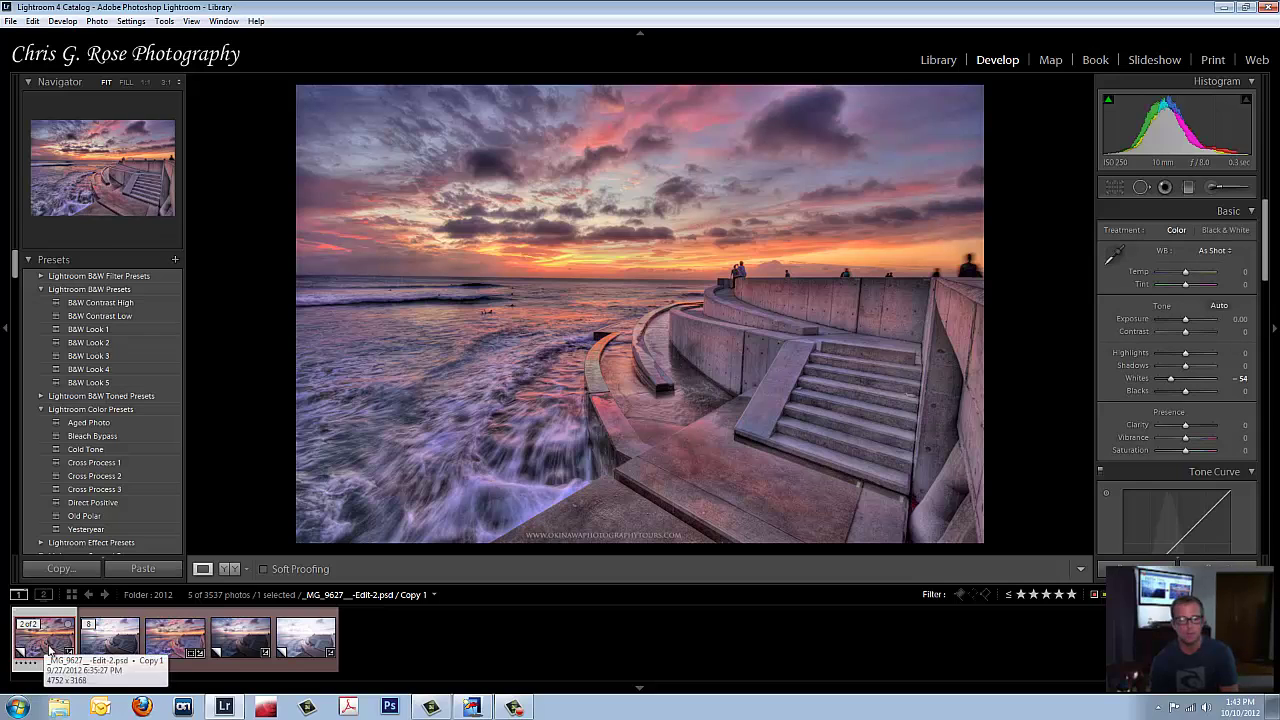
{"action": "left_click", "coordinate": [172, 648]}
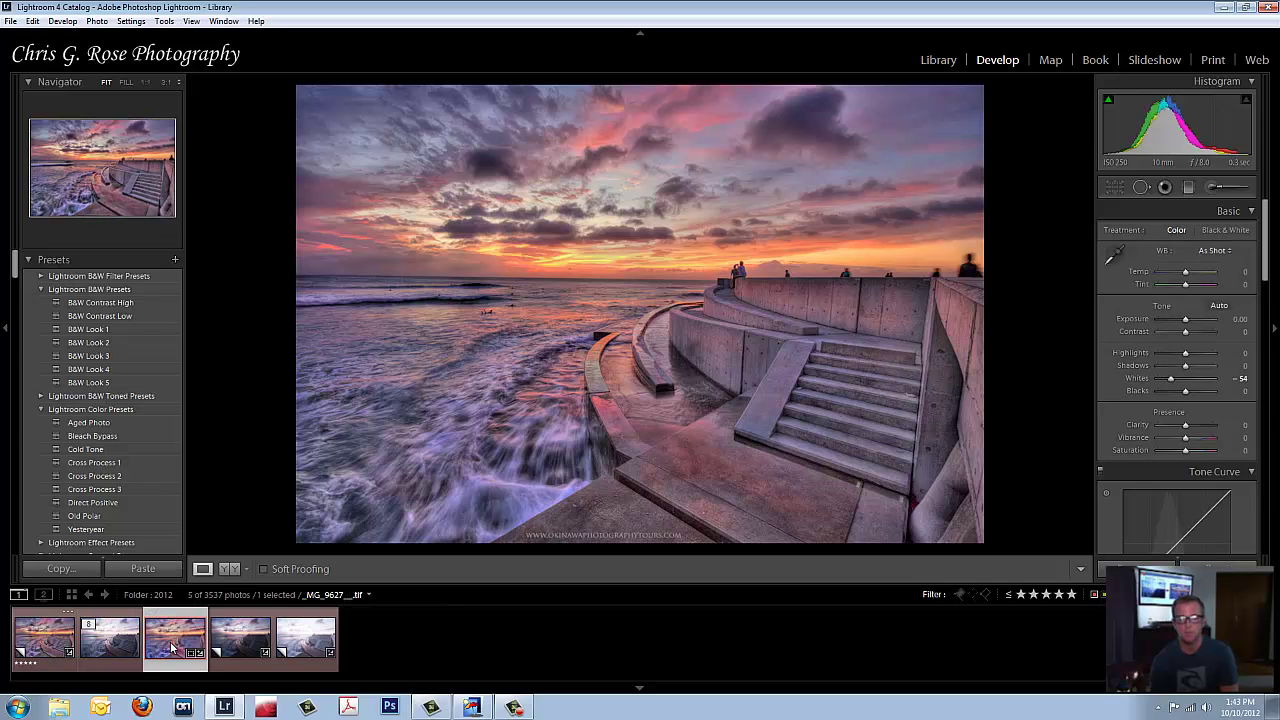